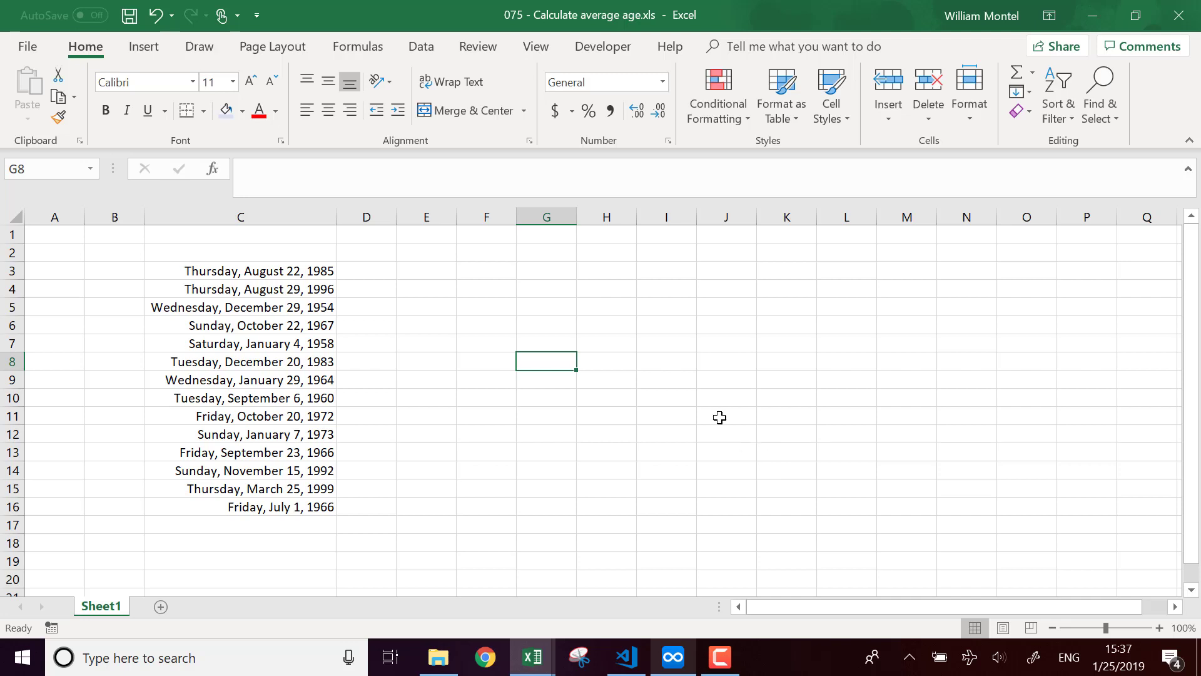
- Select the birth dates in column C, rows 3 to 16
{"action": "left_click", "coordinate": [713, 377]}
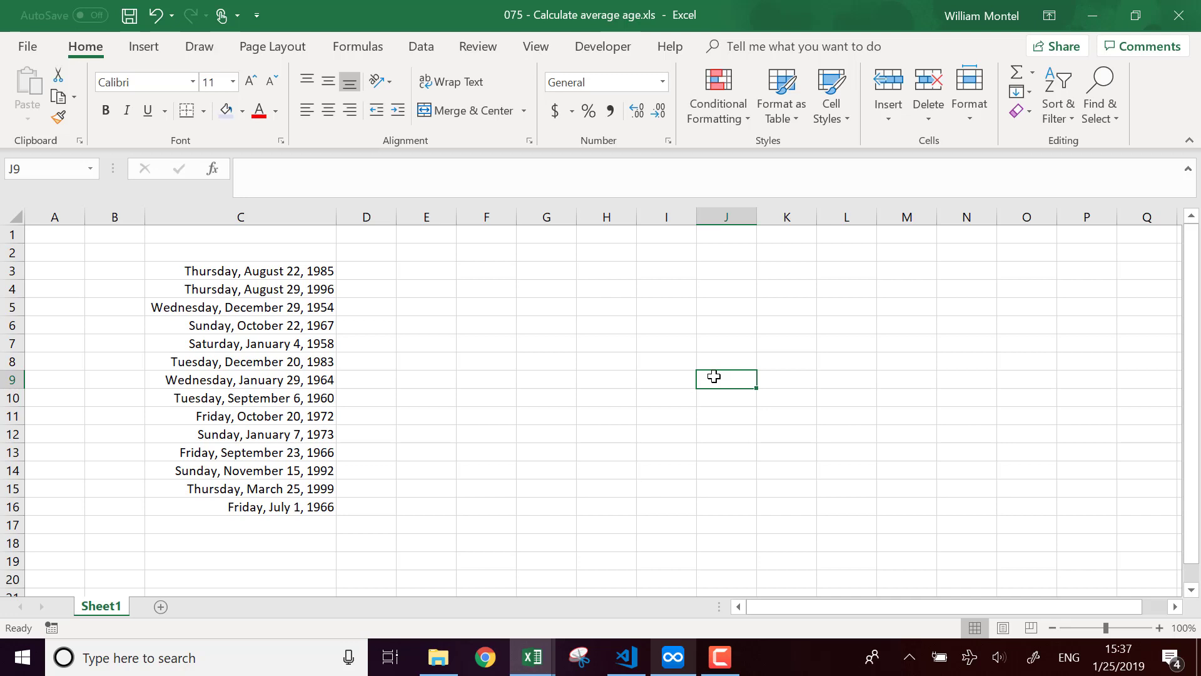
{"action": "left_click", "coordinate": [644, 432]}
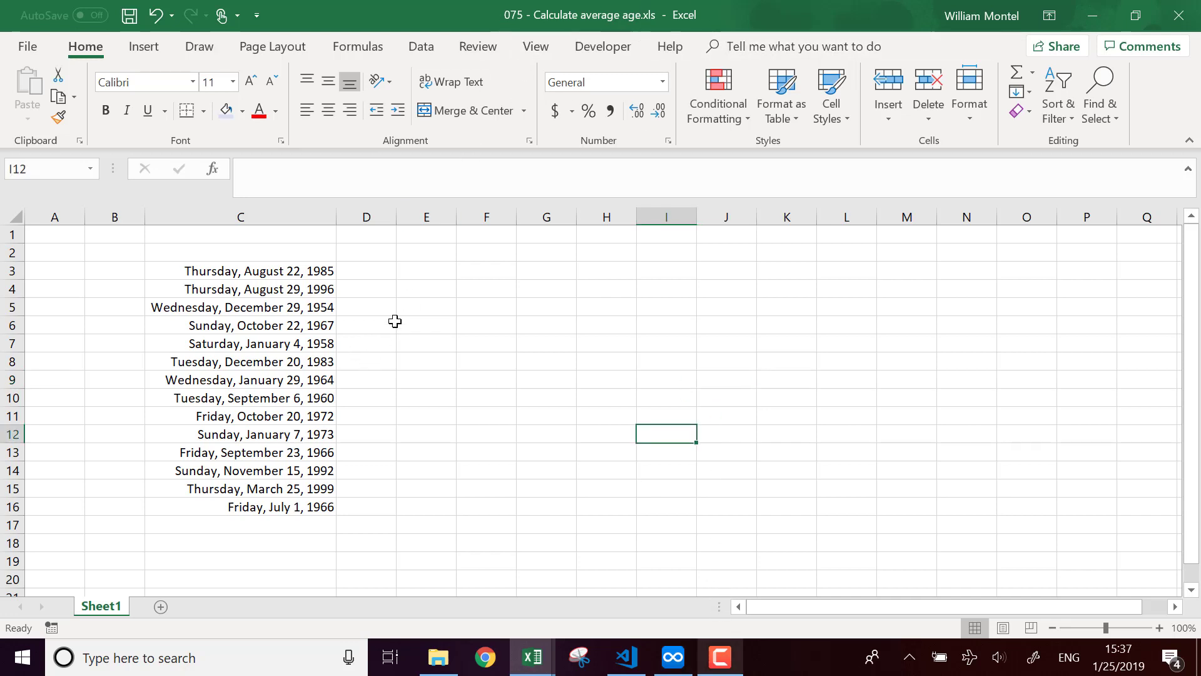
{"action": "left_click", "coordinate": [288, 308]}
{"action": "left_click_drag", "start_coordinate": [229, 271], "coordinate": [247, 500]}
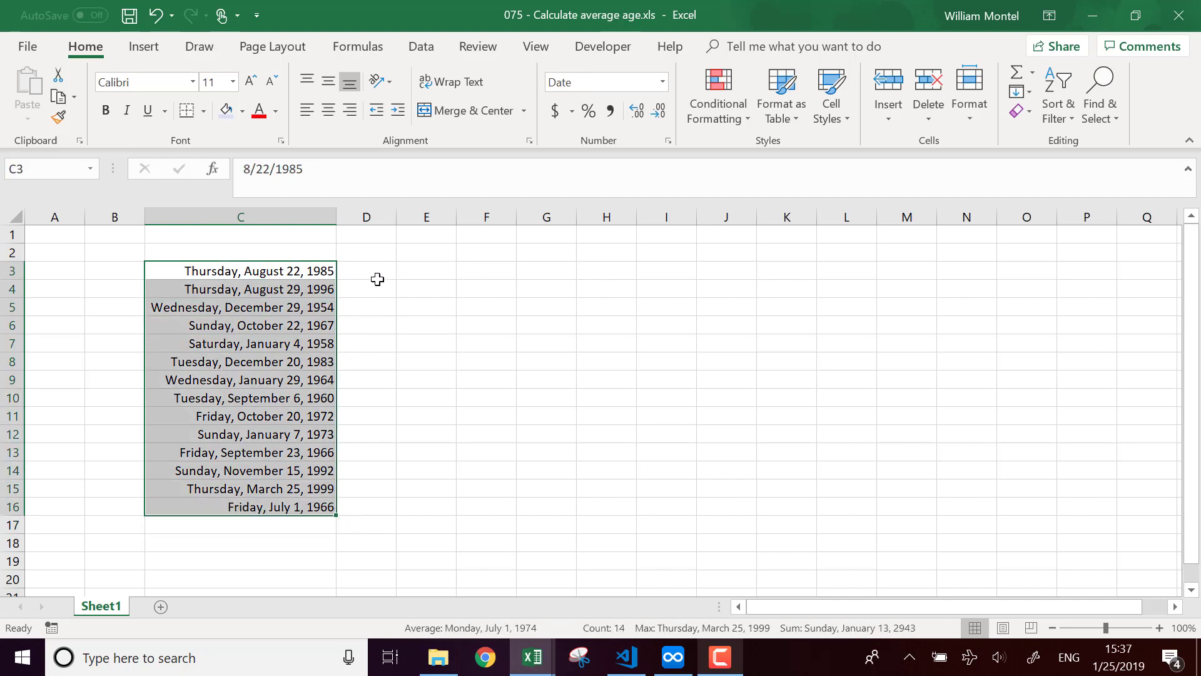
{"action": "left_click", "coordinate": [426, 289]}
{"action": "left_click_drag", "start_coordinate": [303, 271], "coordinate": [290, 548]}
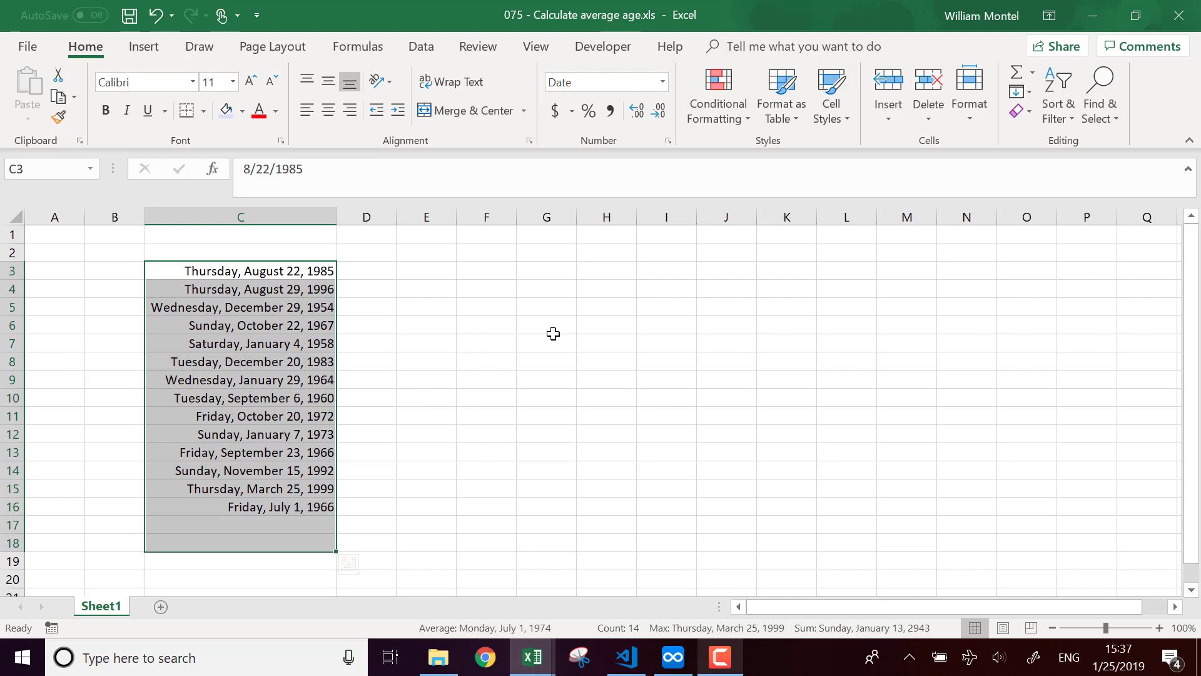
- Enter =TODAY()-C3 in D3 to subtract the birth date from today's date
{"action": "left_click", "coordinate": [378, 268]}
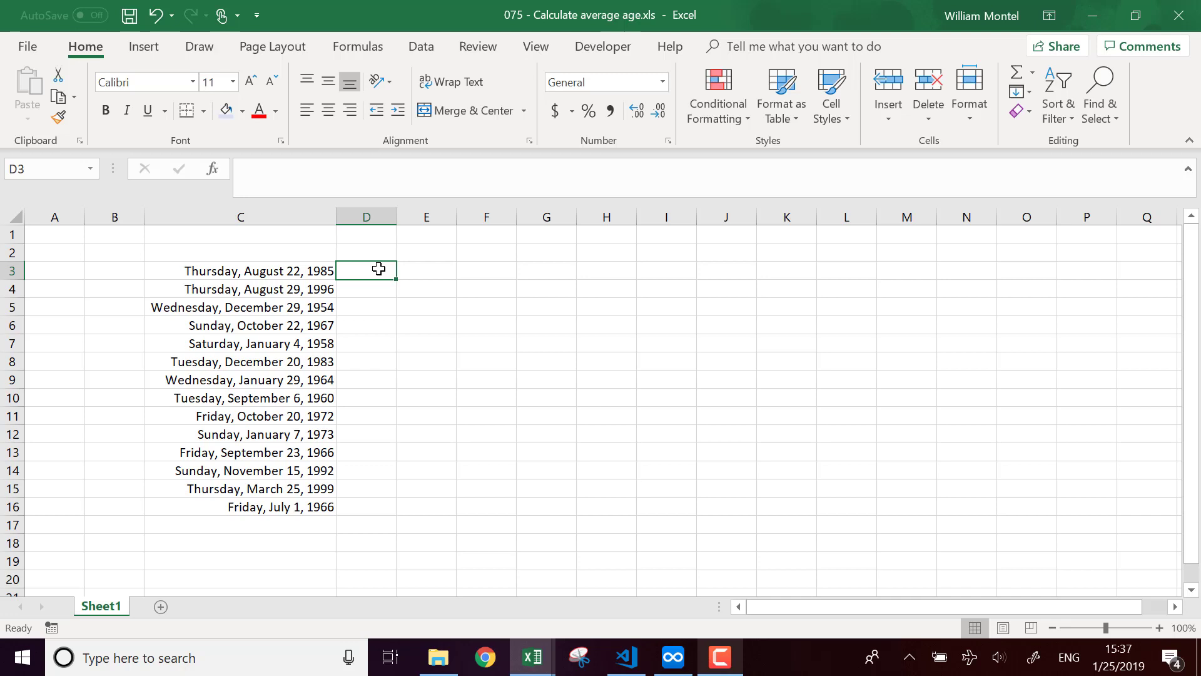
{"action": "key", "text": "Right"}
{"action": "key", "text": "Left"}
{"action": "type", "text": "=today"}
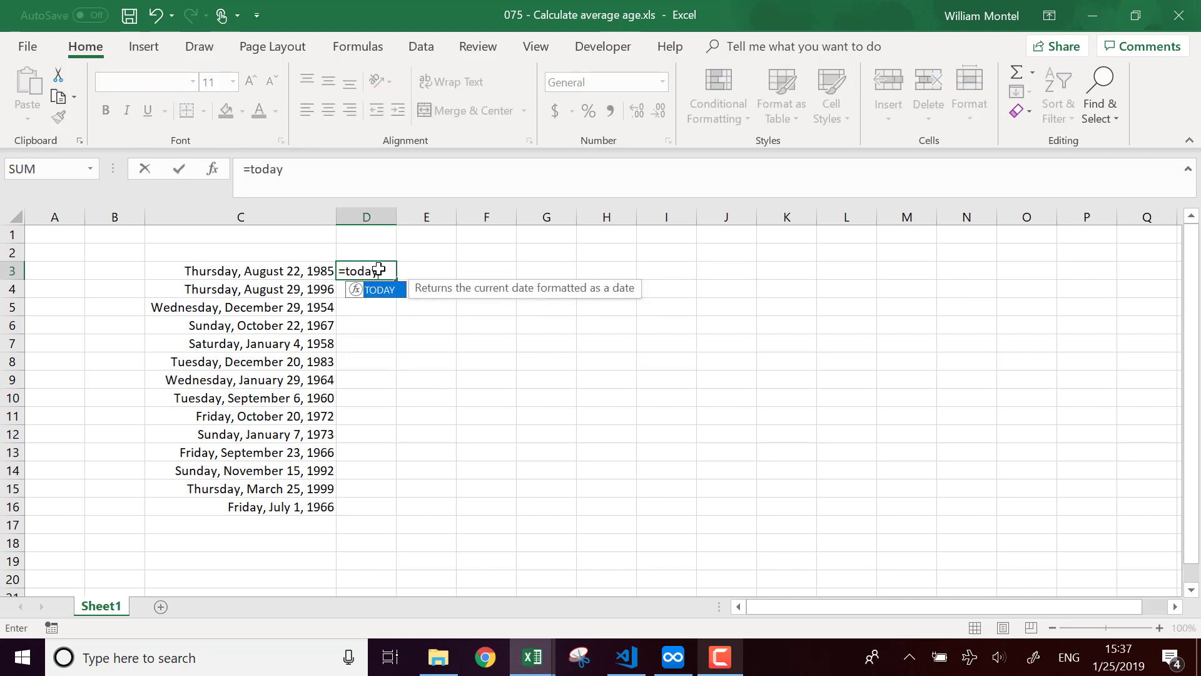
{"action": "type", "text": "("}
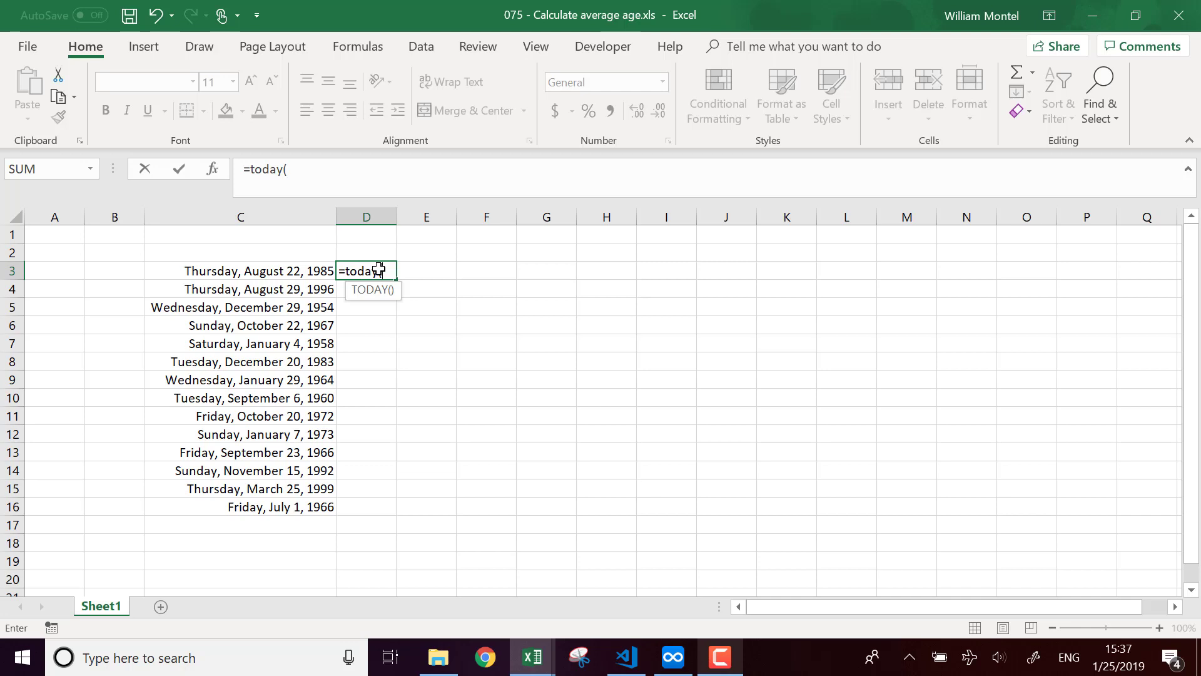
{"action": "key", "text": "Escape"}
{"action": "type", "text": "="}
{"action": "key", "text": "Left"}
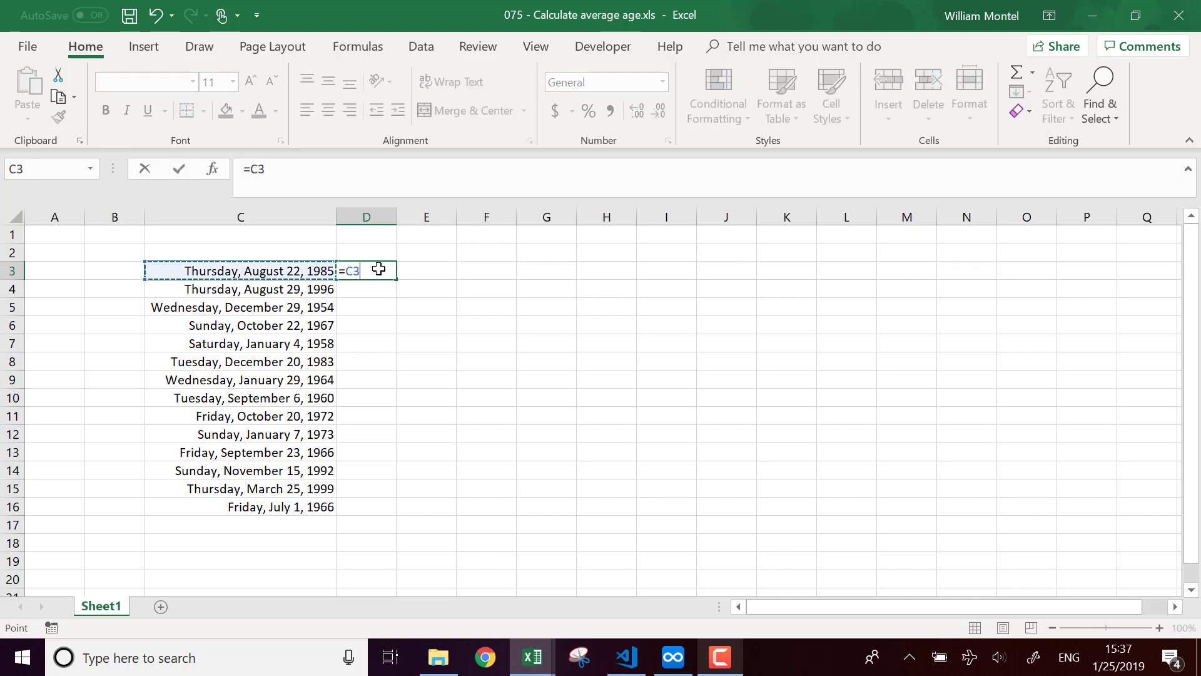
{"action": "key", "text": "Escape"}
{"action": "type", "text": "="}
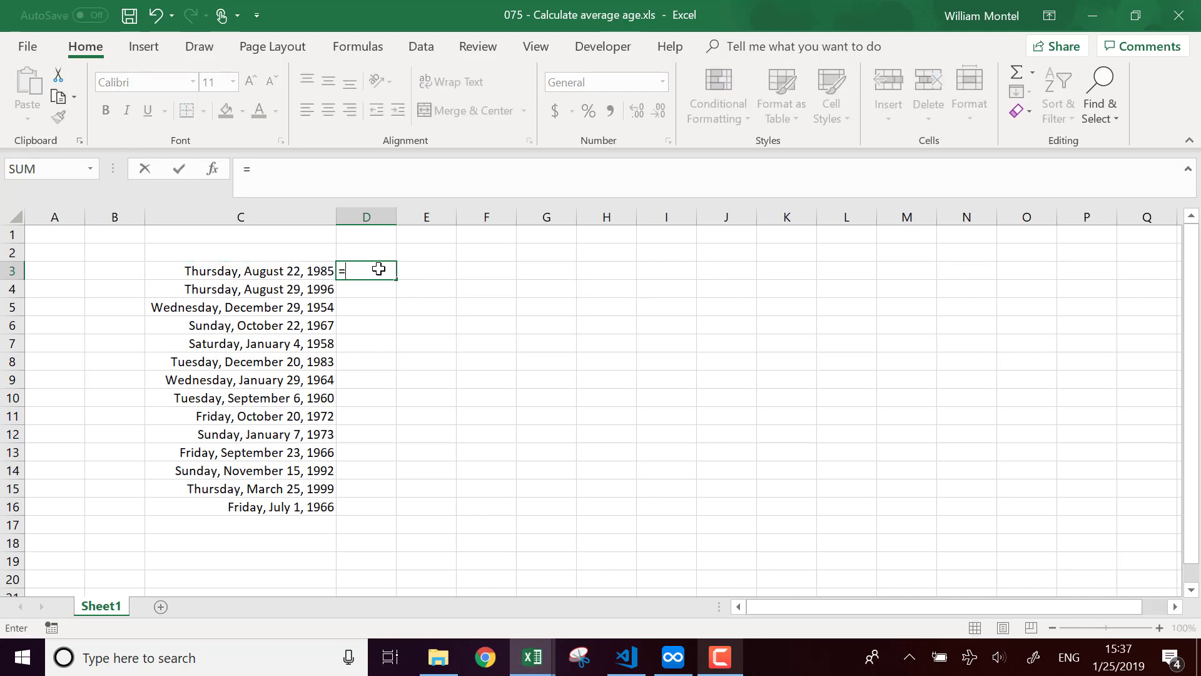
{"action": "type", "text": "today()"}
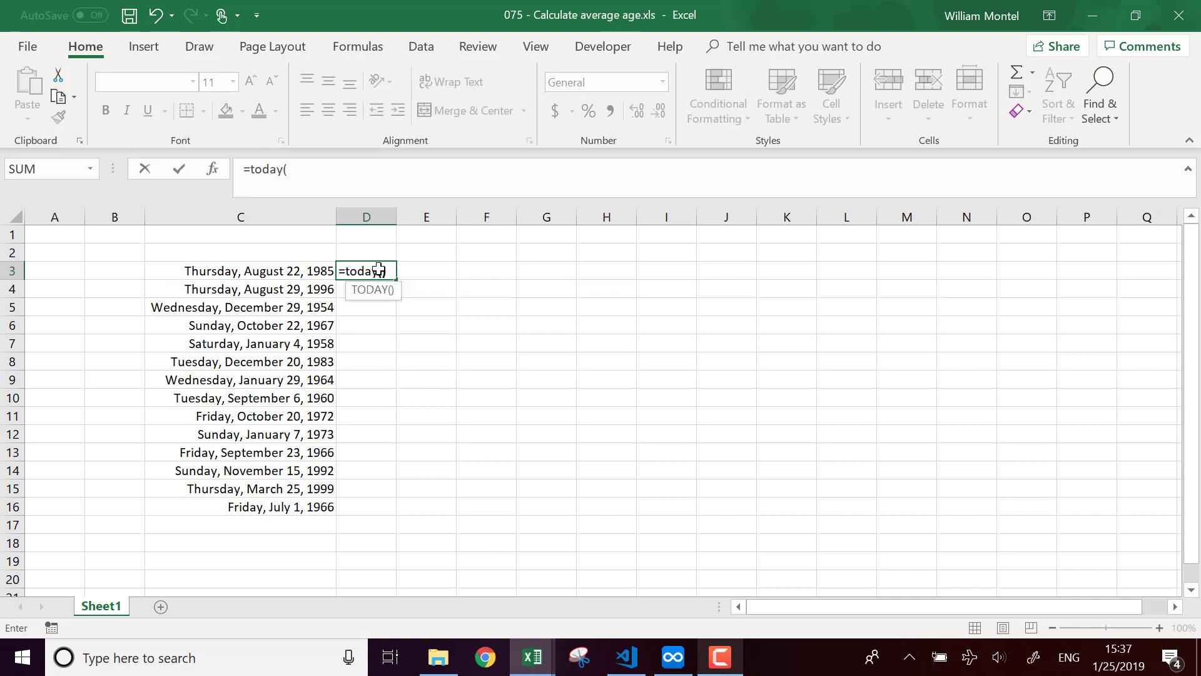
{"action": "type", "text": "-"}
{"action": "key", "text": "Left"}
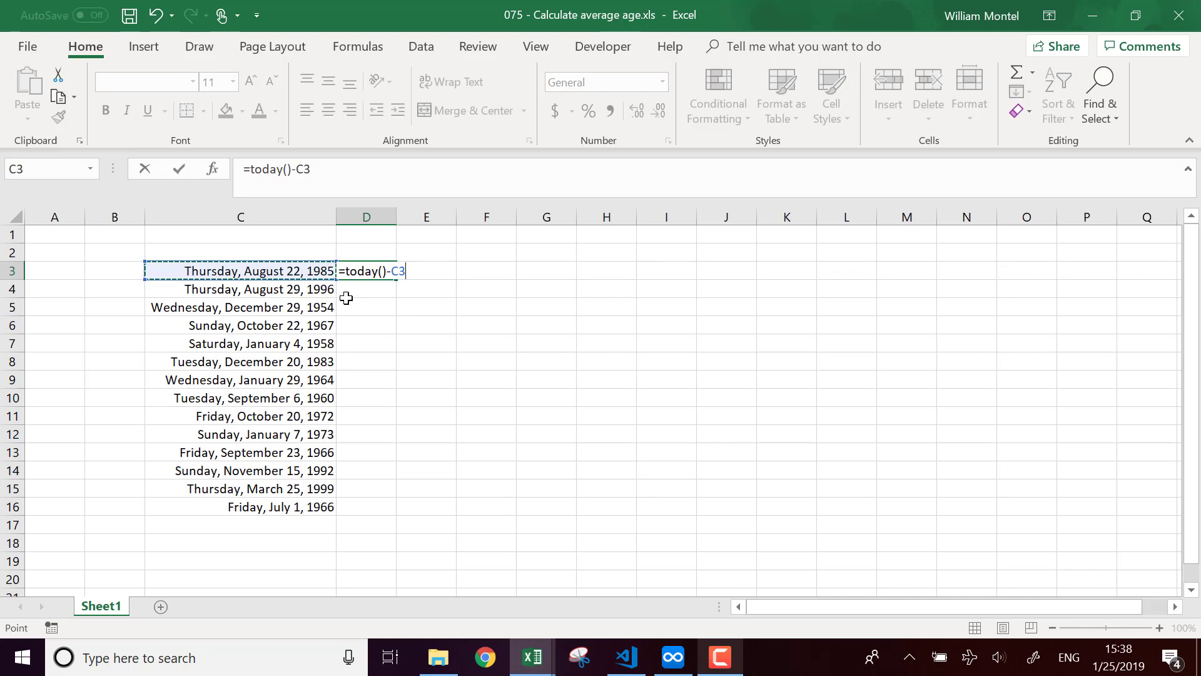
{"action": "key", "text": "Return"}
{"action": "left_click", "coordinate": [431, 270]}
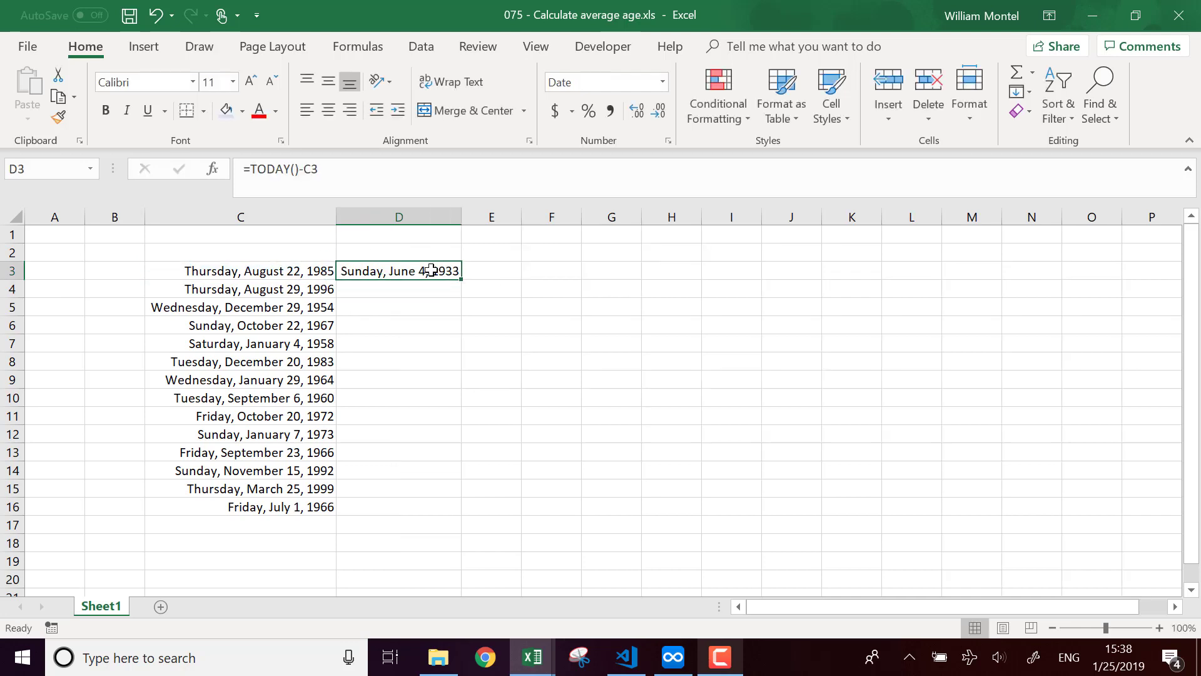
- Format D3 as General and fill the day-count formula down to D16
{"action": "left_click", "coordinate": [663, 81]}
{"action": "left_click", "coordinate": [629, 116]}
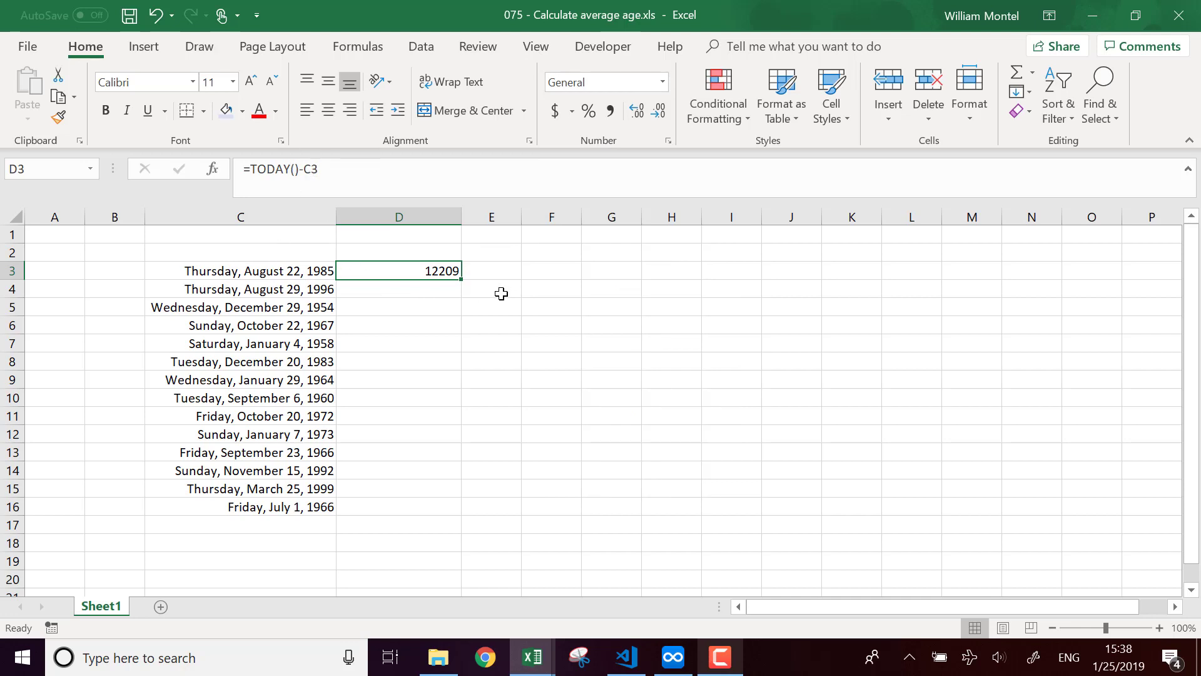
{"action": "left_click_drag", "start_coordinate": [461, 279], "coordinate": [434, 515]}
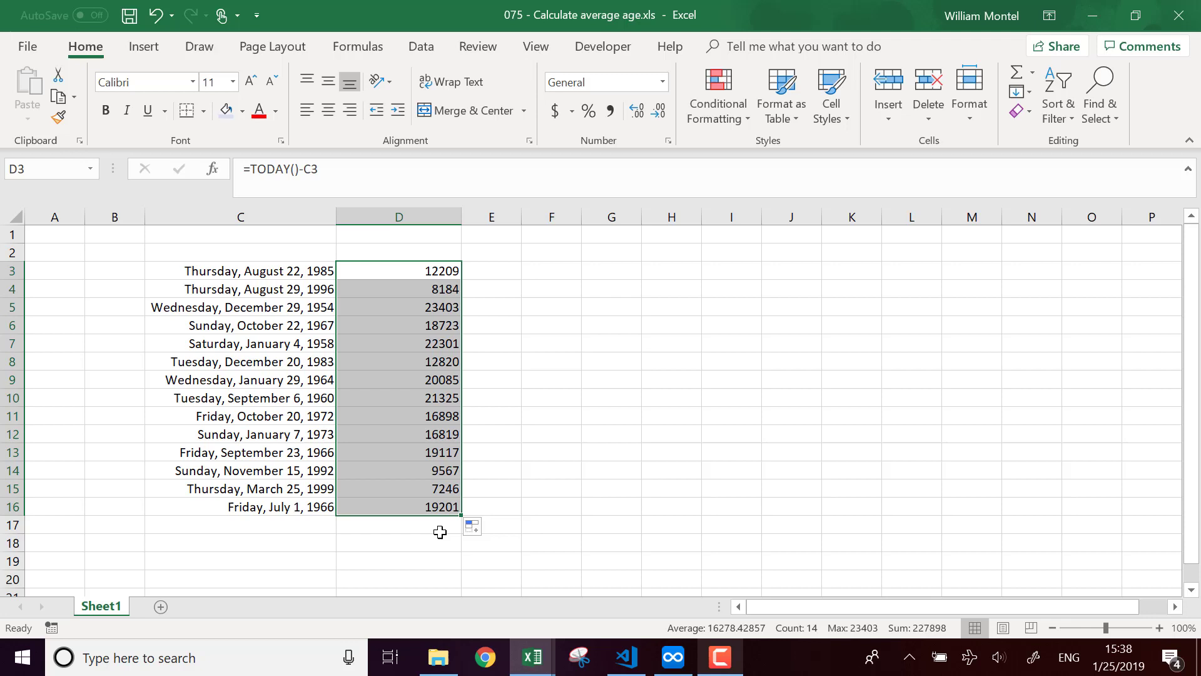
- Add the heading 'number of days' in D2
{"action": "left_click", "coordinate": [413, 252]}
{"action": "type", "text": "nu"}
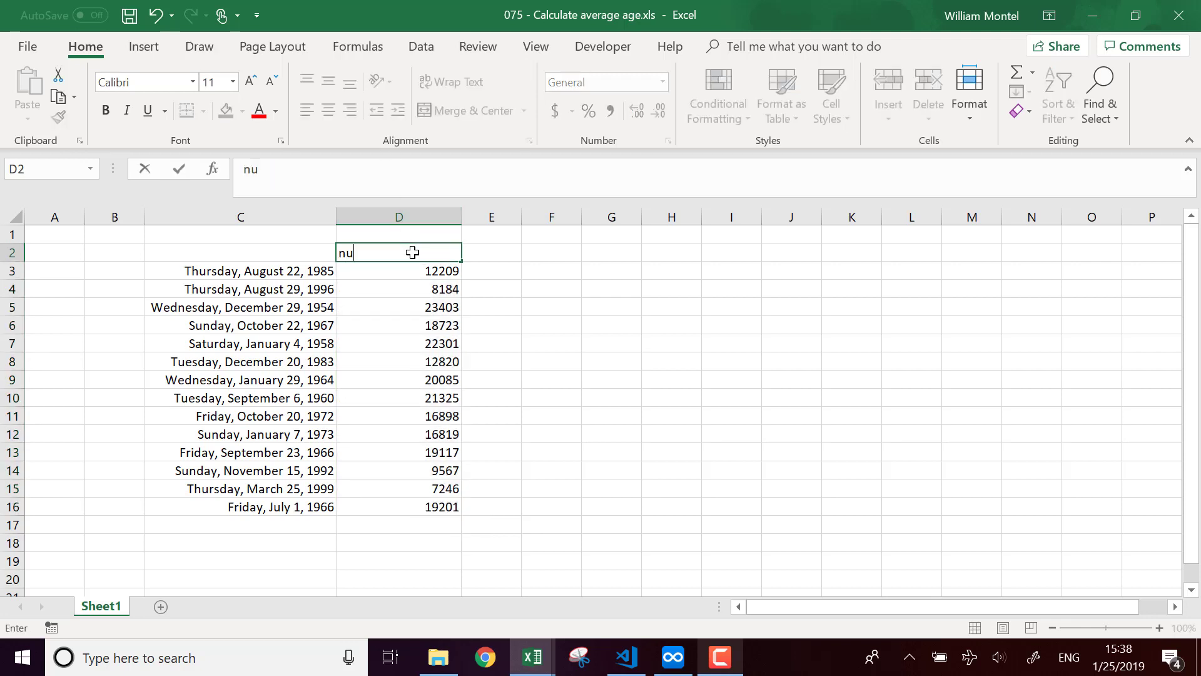
{"action": "type", "text": "me"}
{"action": "type", "text": "ber of days"}
{"action": "key", "text": "ctrl+Return"}
{"action": "key", "text": "Down"}
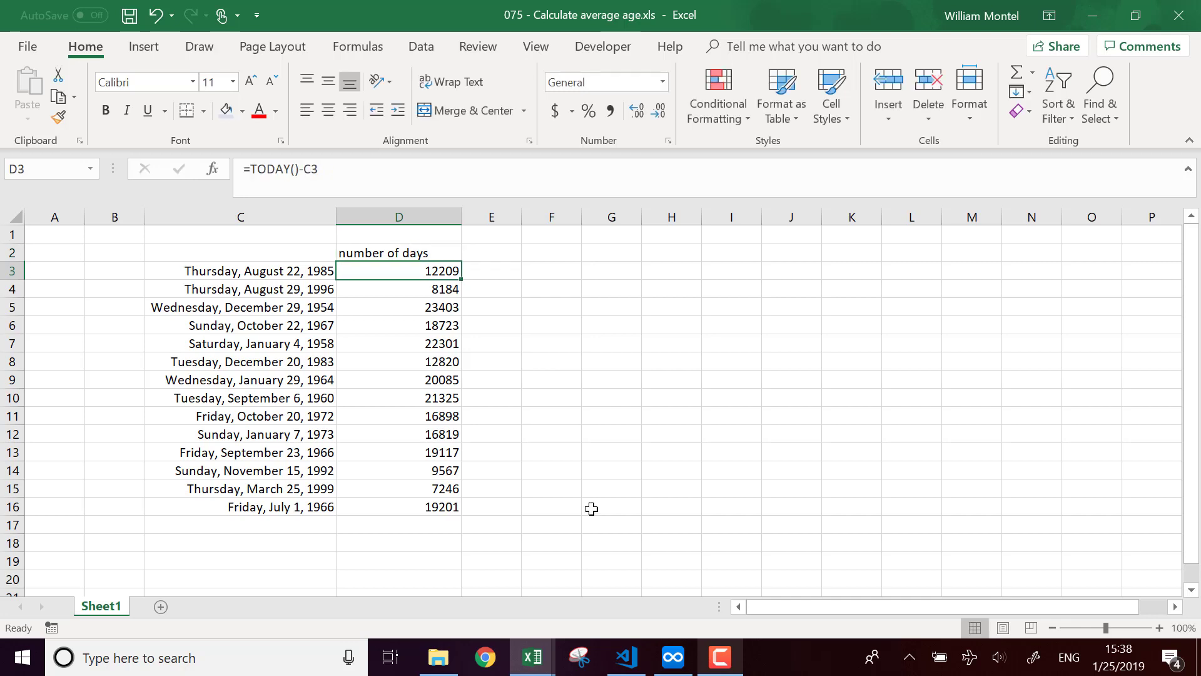
{"action": "left_click", "coordinate": [448, 529]}
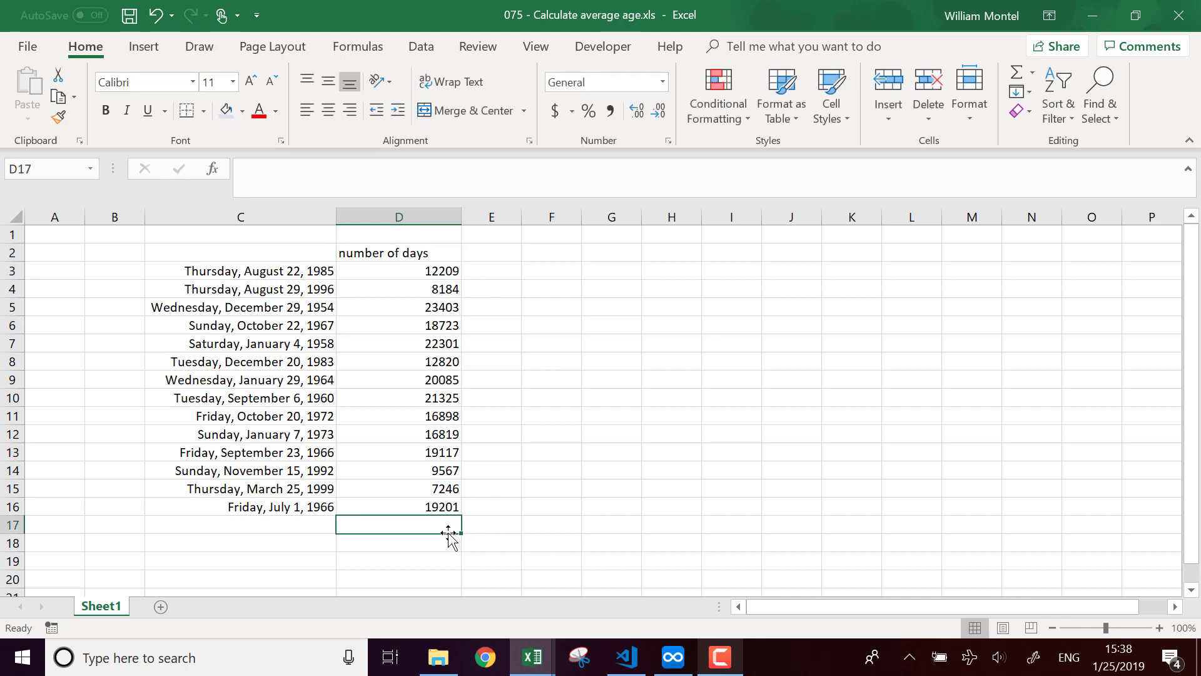
- Enter =AVERAGE(D3:D16) in D17, giving an average of 16278.42857 days
{"action": "type", "text": "=averag"}
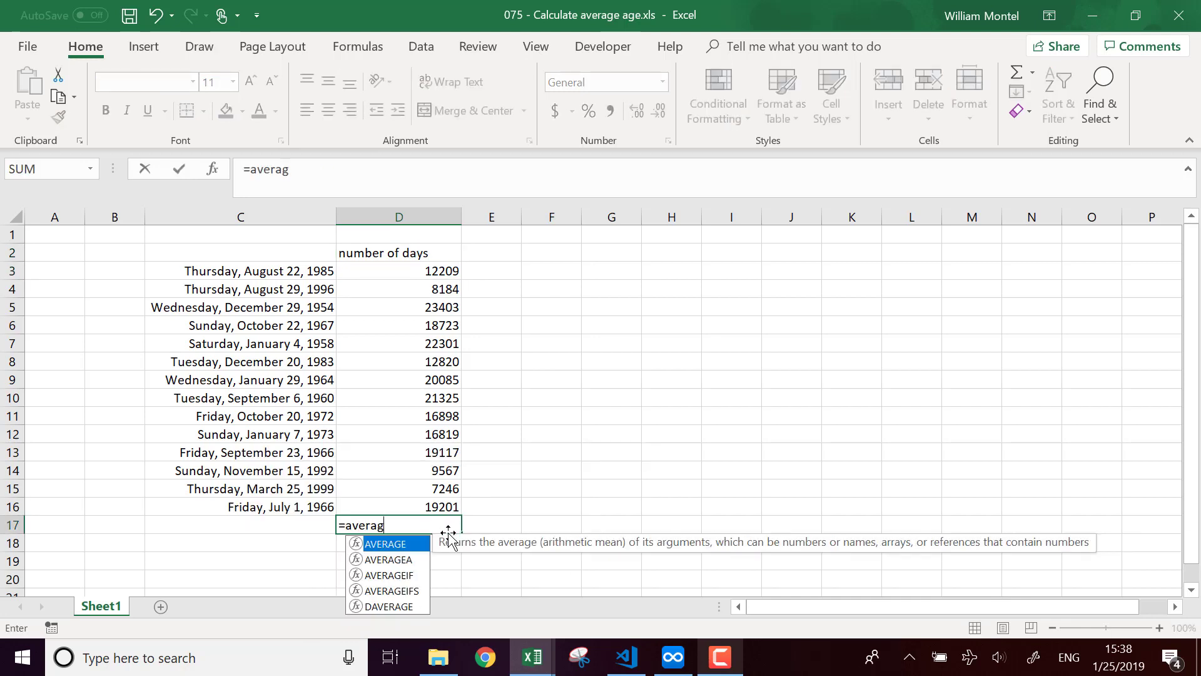
{"action": "type", "text": "e("}
{"action": "left_click_drag", "start_coordinate": [405, 506], "coordinate": [403, 273]}
{"action": "type", "text": ")"}
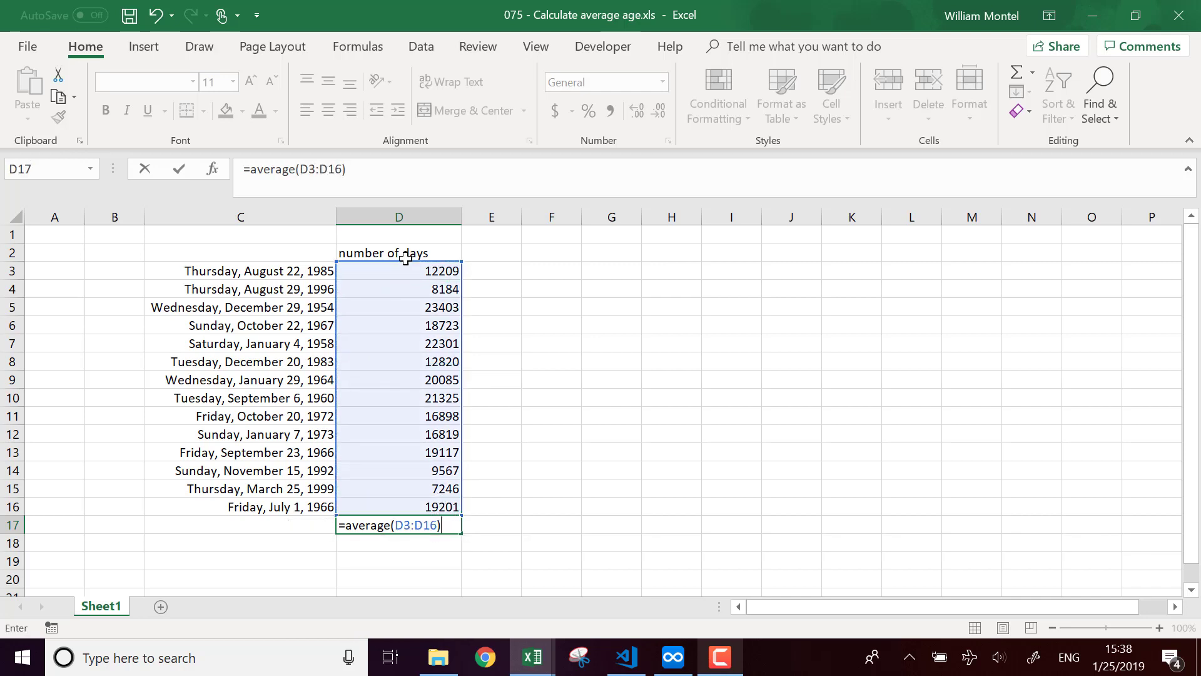
{"action": "key", "text": "Return"}
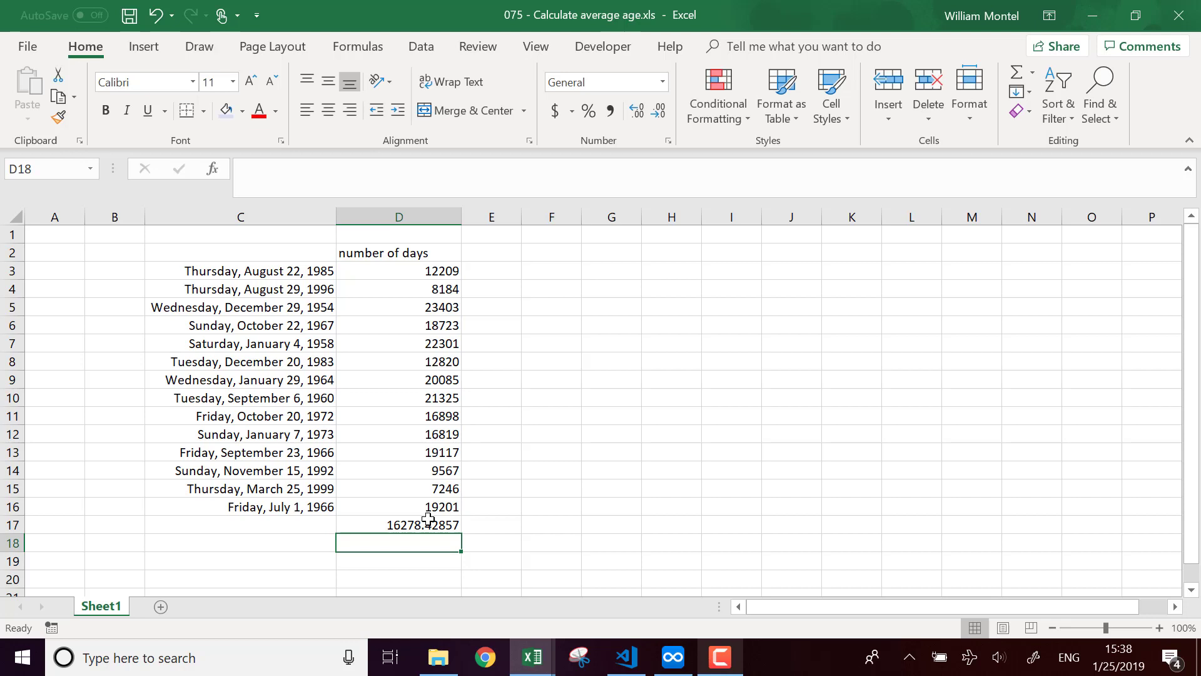
{"action": "left_click", "coordinate": [437, 522]}
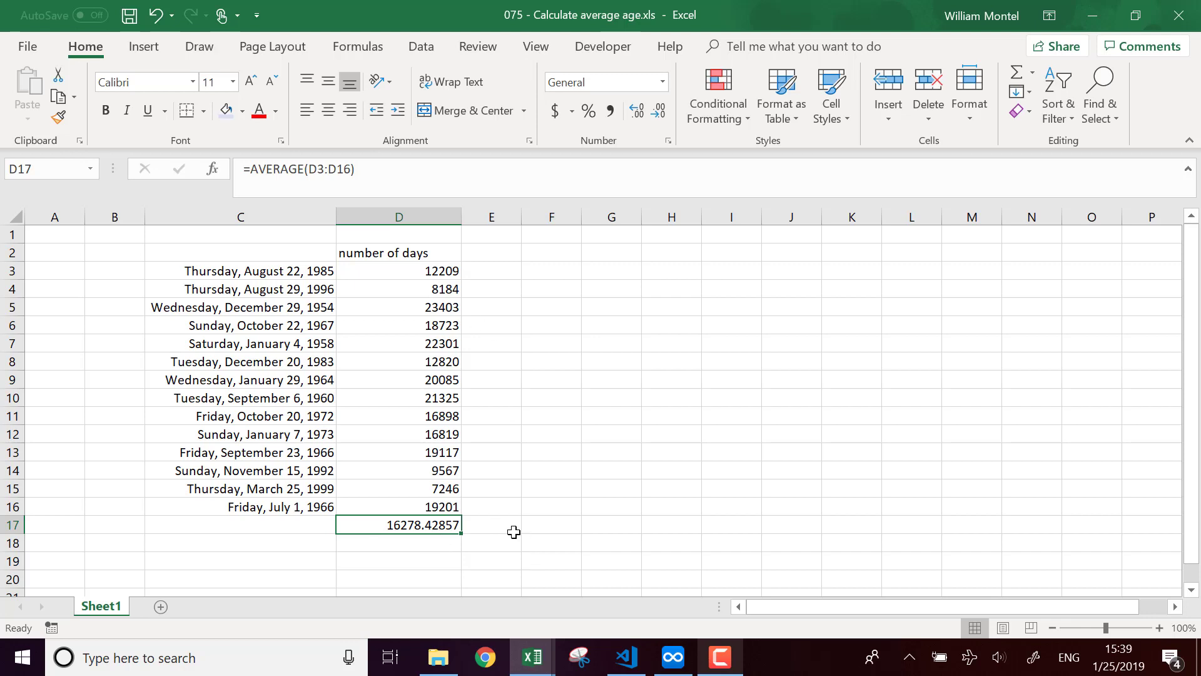
{"action": "left_click", "coordinate": [485, 541]}
{"action": "left_click", "coordinate": [449, 528]}
- Enter =DATEDIF(0,D17,"y") in G3 to show the average age as 44 years
{"action": "left_click", "coordinate": [595, 270]}
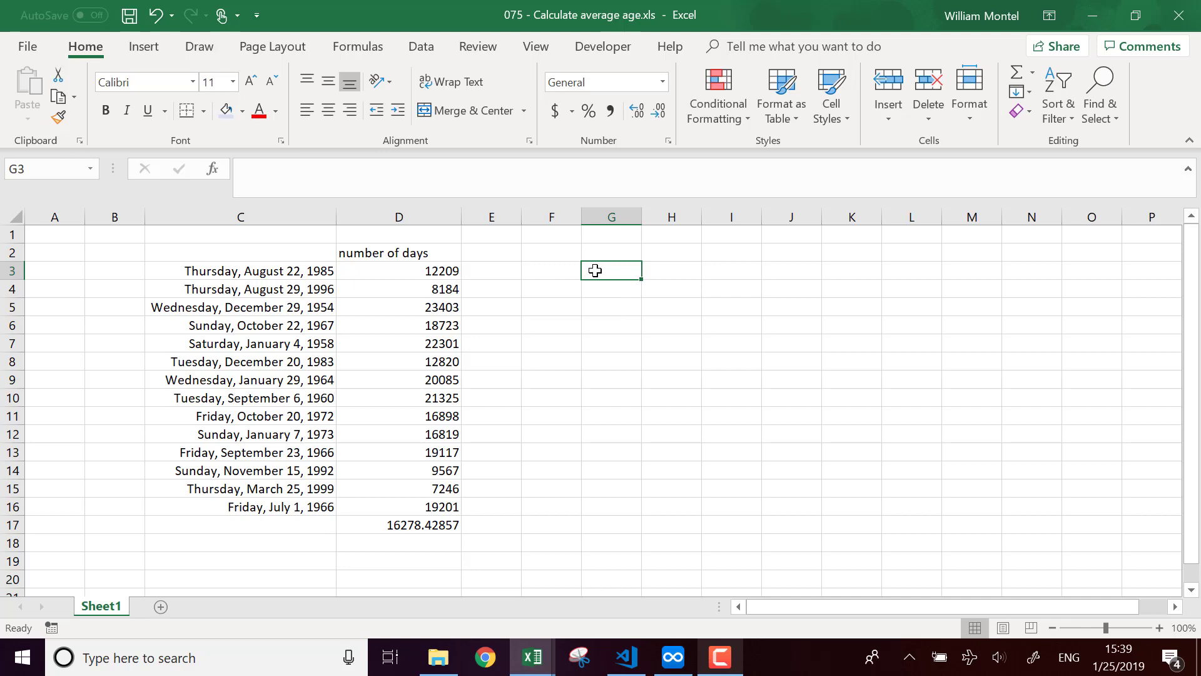
{"action": "type", "text": "=datedic"}
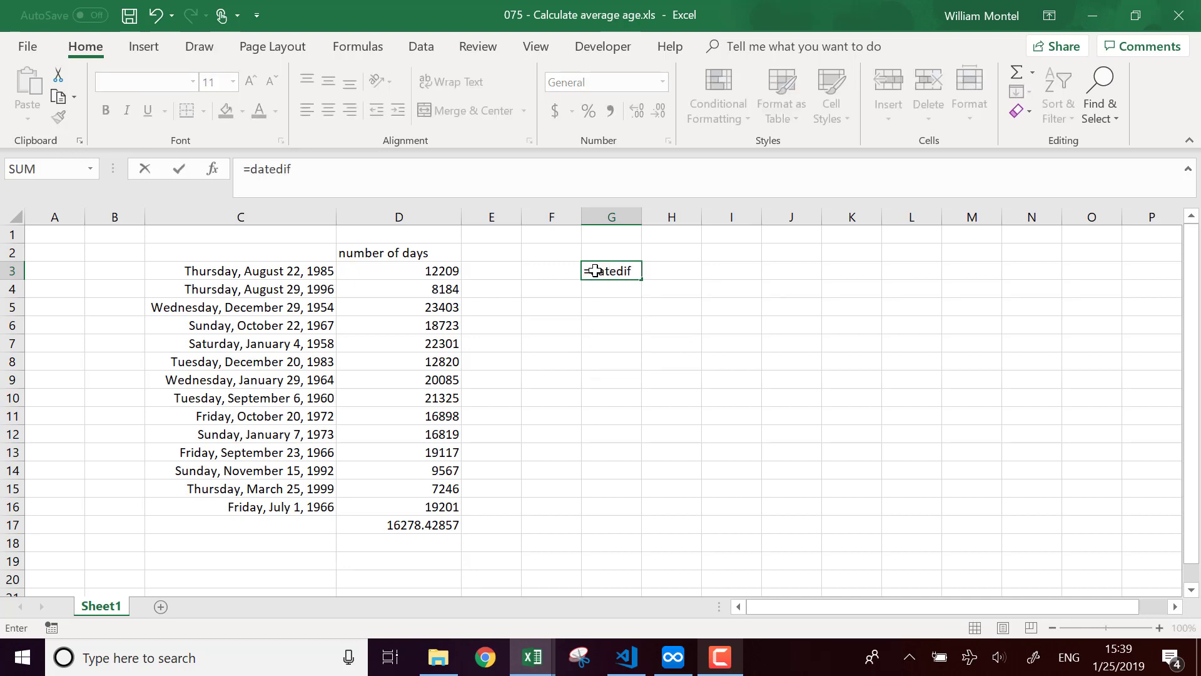
{"action": "type", "text": "("}
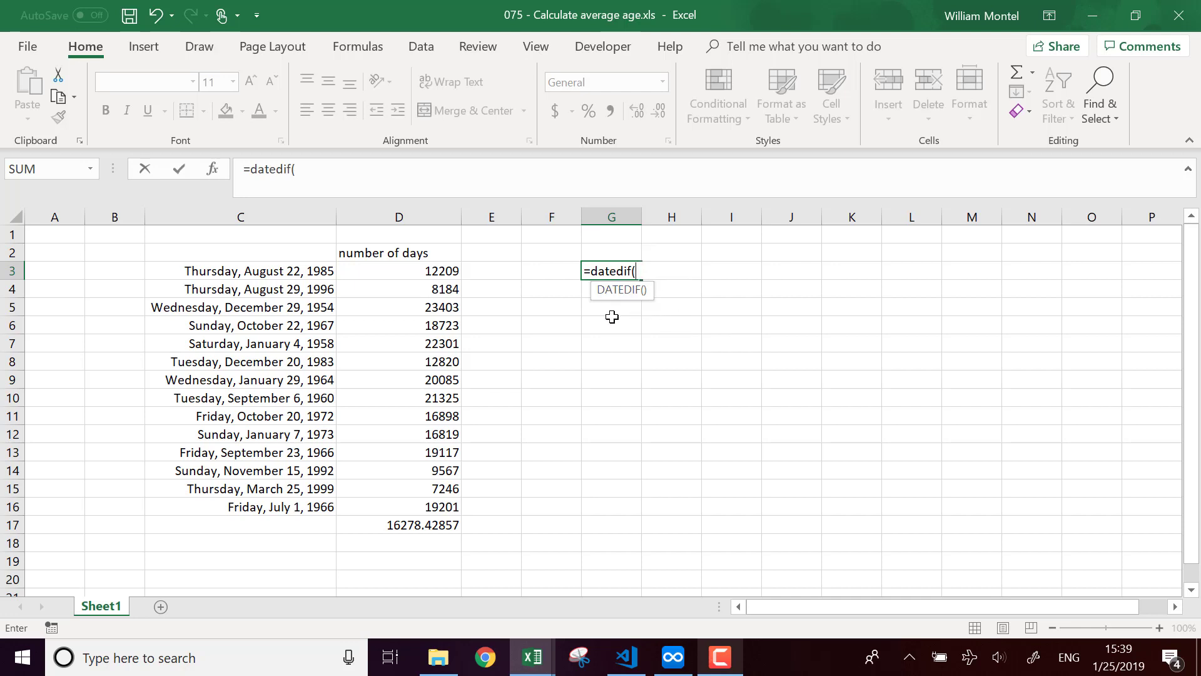
{"action": "type", "text": "0,"}
{"action": "left_click", "coordinate": [443, 525]}
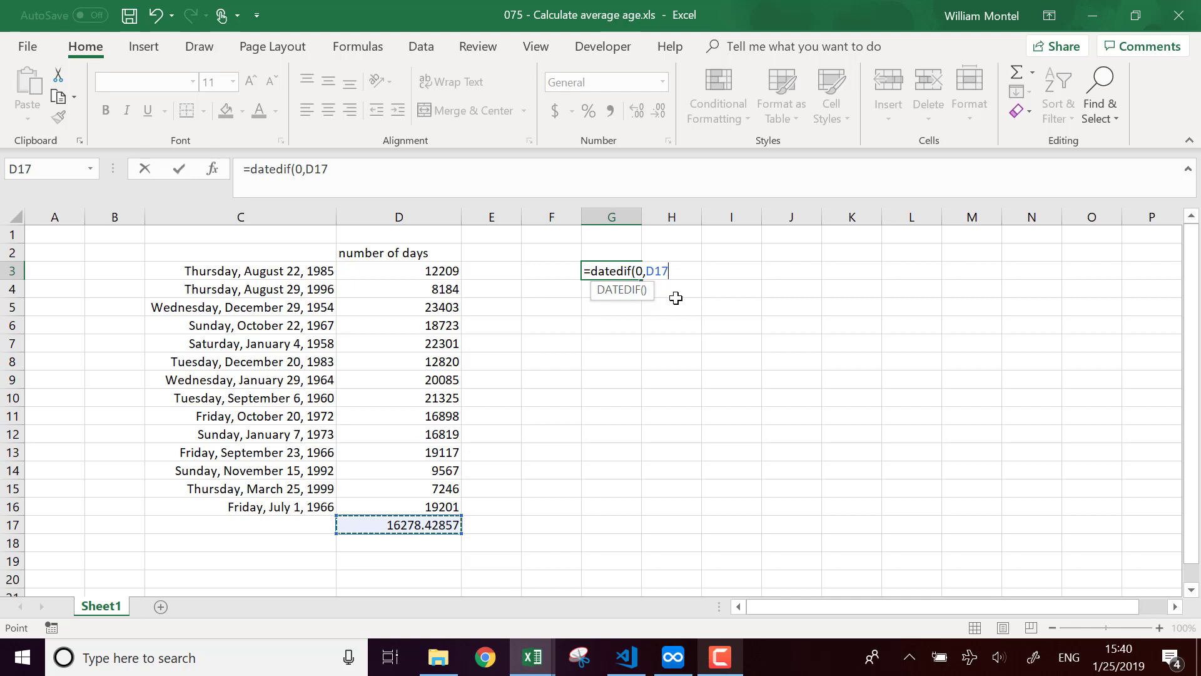
{"action": "type", "text": ",\"y\""}
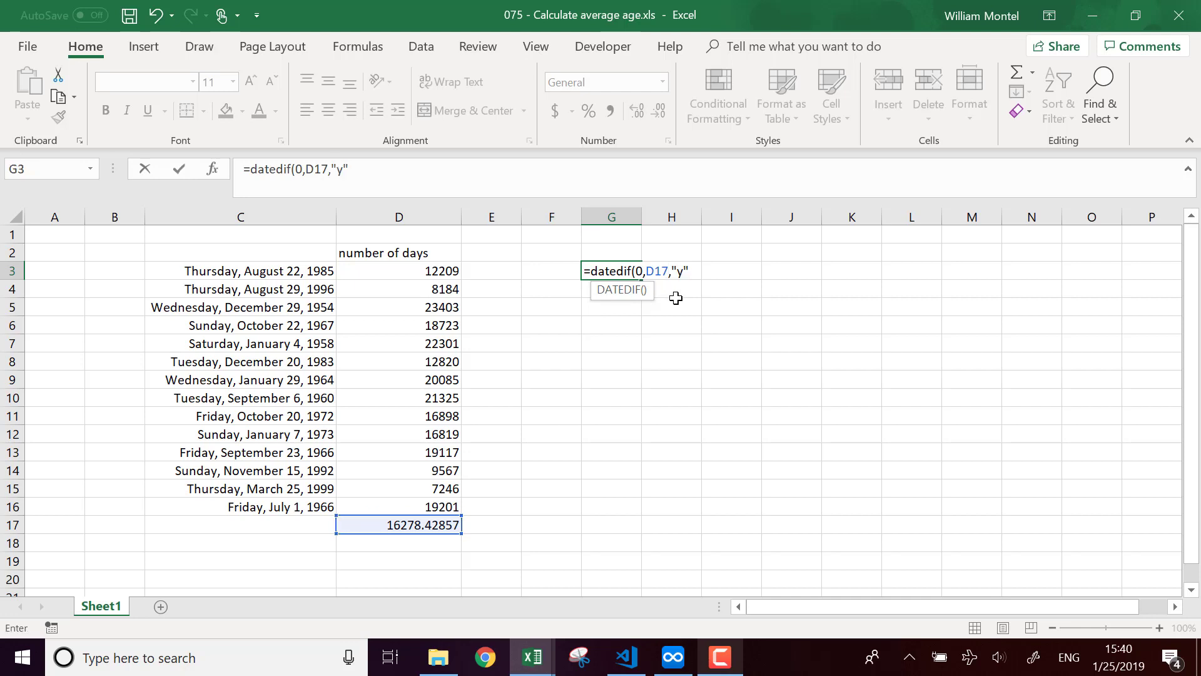
{"action": "type", "text": ")"}
{"action": "key", "text": "Return"}
{"action": "left_click", "coordinate": [621, 271]}
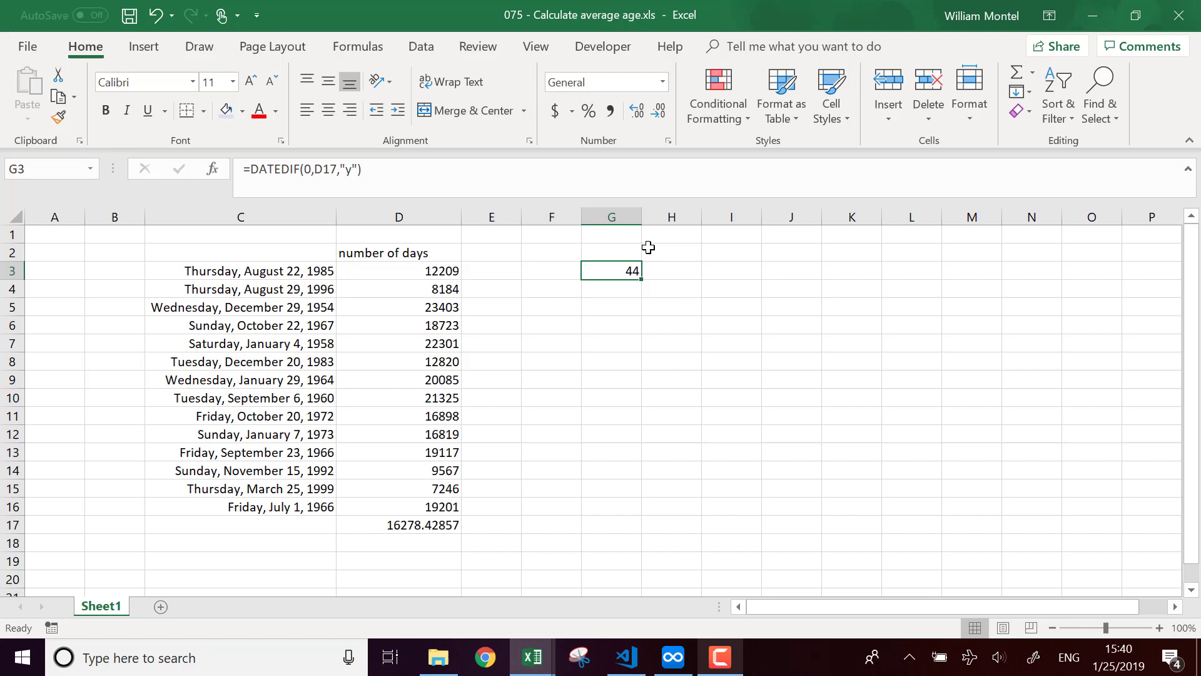
- Label the years result with 'years' in H3
{"action": "left_click", "coordinate": [667, 271]}
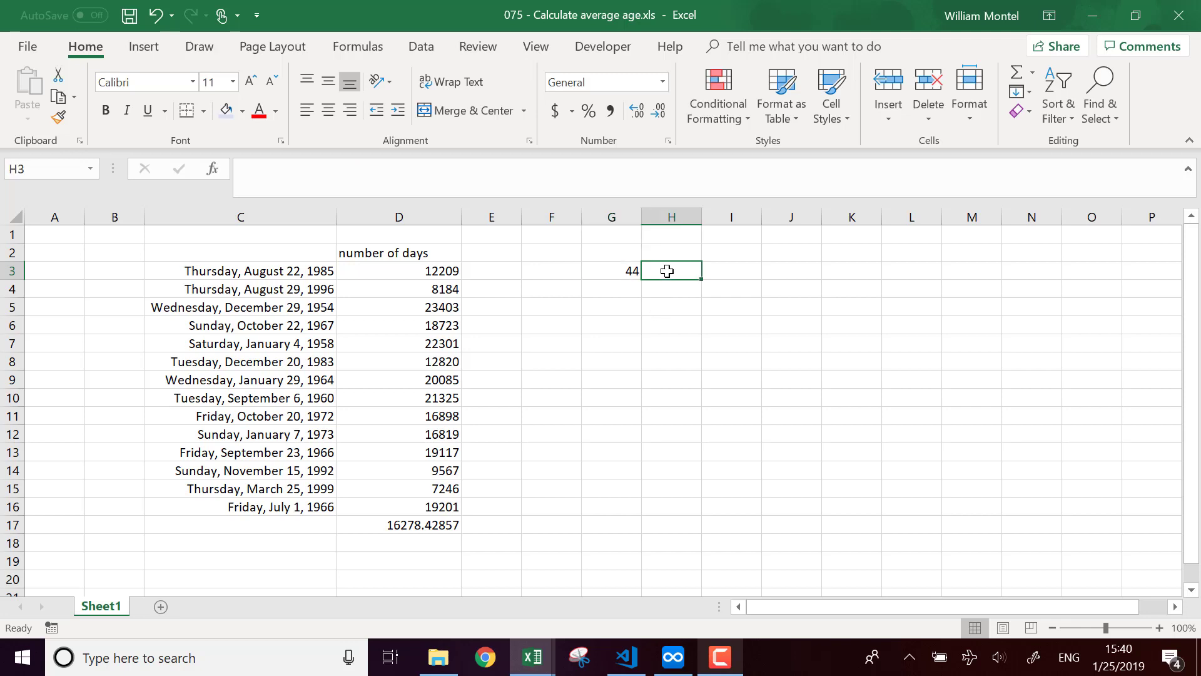
{"action": "type", "text": "years"}
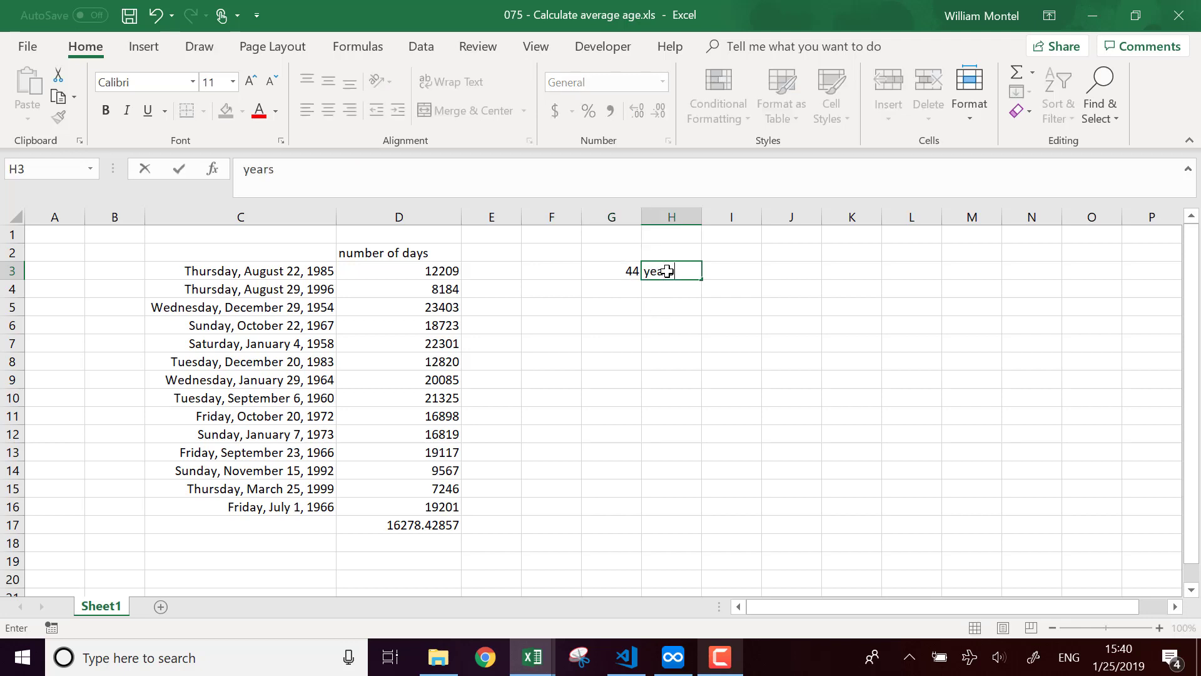
{"action": "key", "text": "Return"}
{"action": "left_click", "coordinate": [724, 271]}
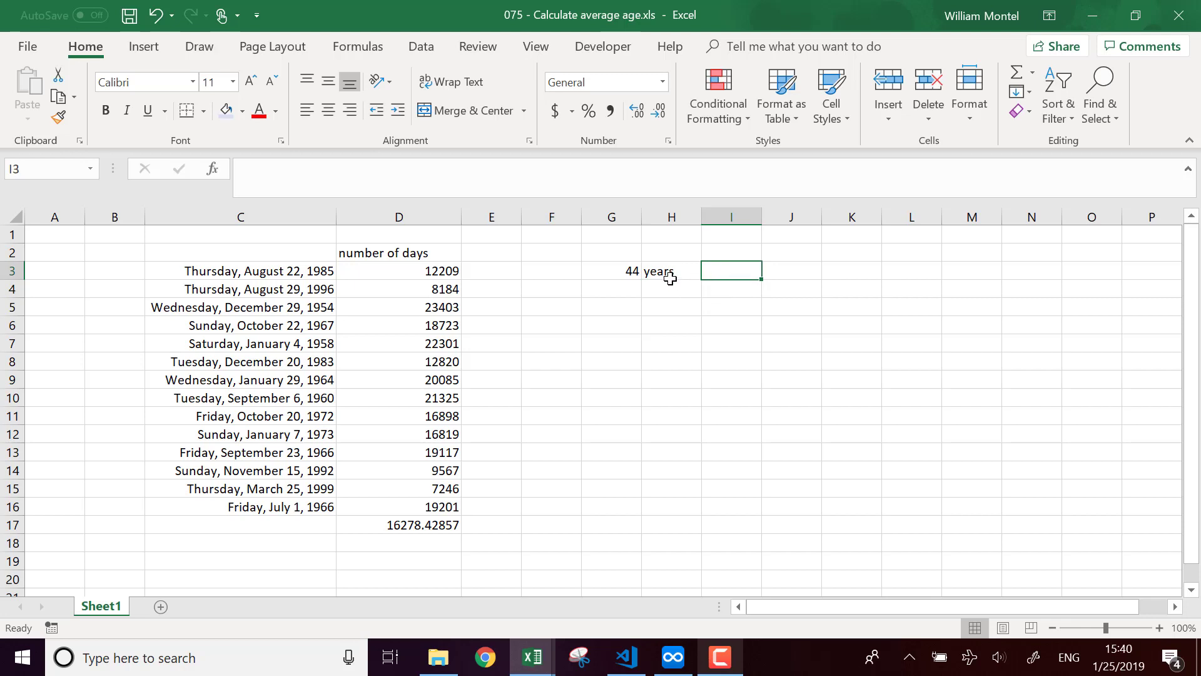
- Copy G3's DATEDIF formula into I3 with unit "ym", giving 6 months
{"action": "left_click", "coordinate": [623, 275]}
{"action": "left_click_drag", "start_coordinate": [397, 176], "coordinate": [149, 171]}
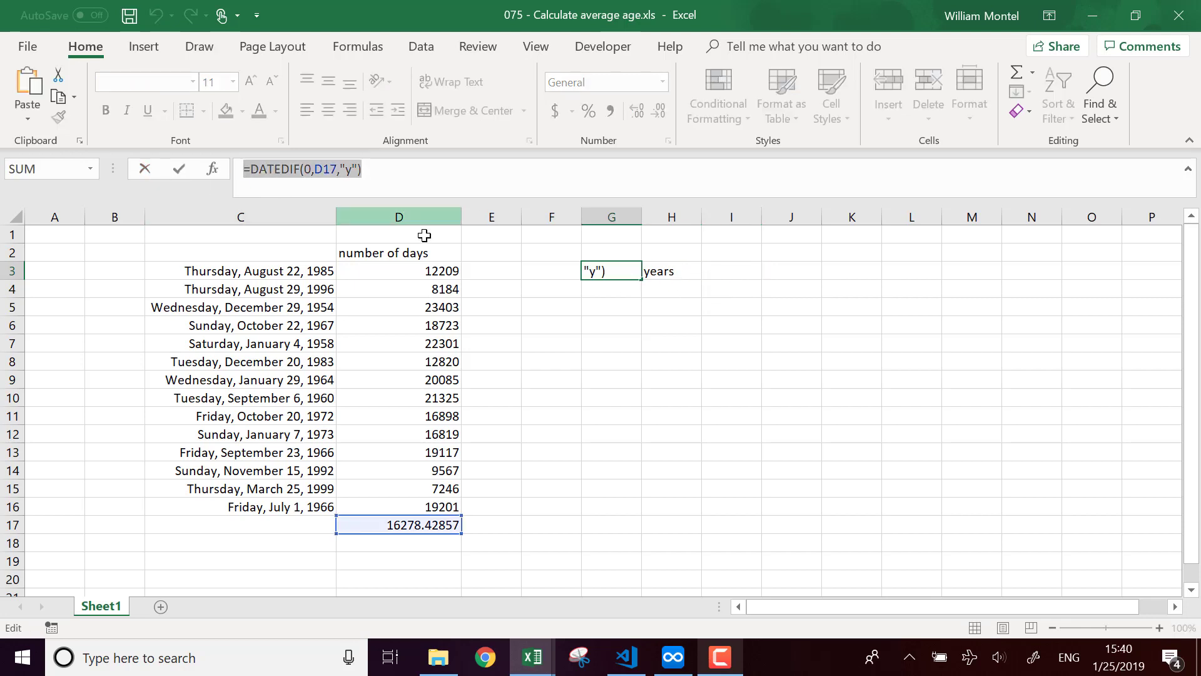
{"action": "key", "text": "ctrl+c"}
{"action": "key", "text": "Escape"}
{"action": "left_click", "coordinate": [732, 276]}
{"action": "left_click", "coordinate": [351, 183]}
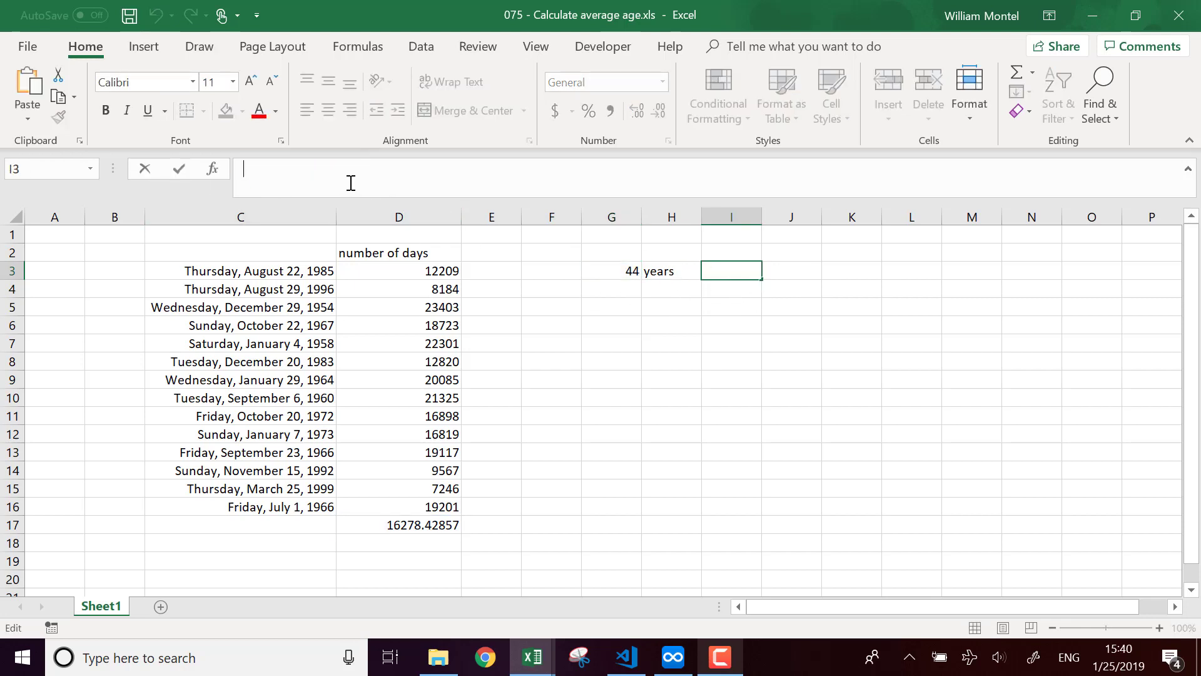
{"action": "key", "text": "ctrl+v"}
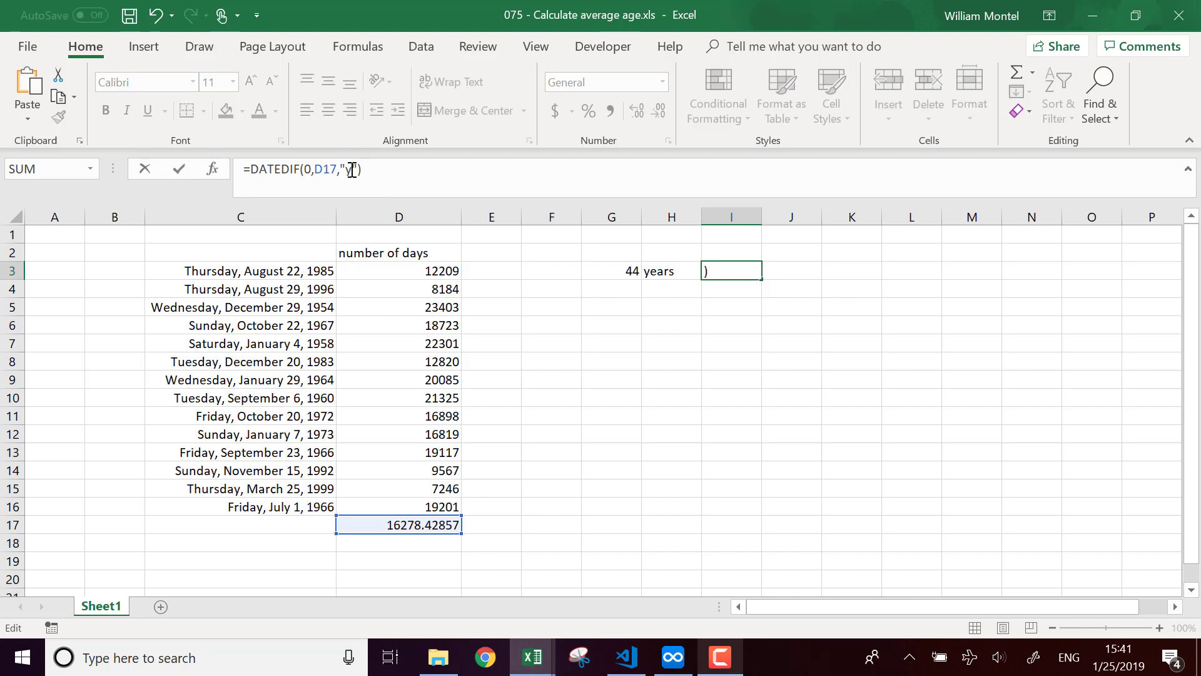
{"action": "left_click", "coordinate": [353, 170]}
{"action": "type", "text": "m"}
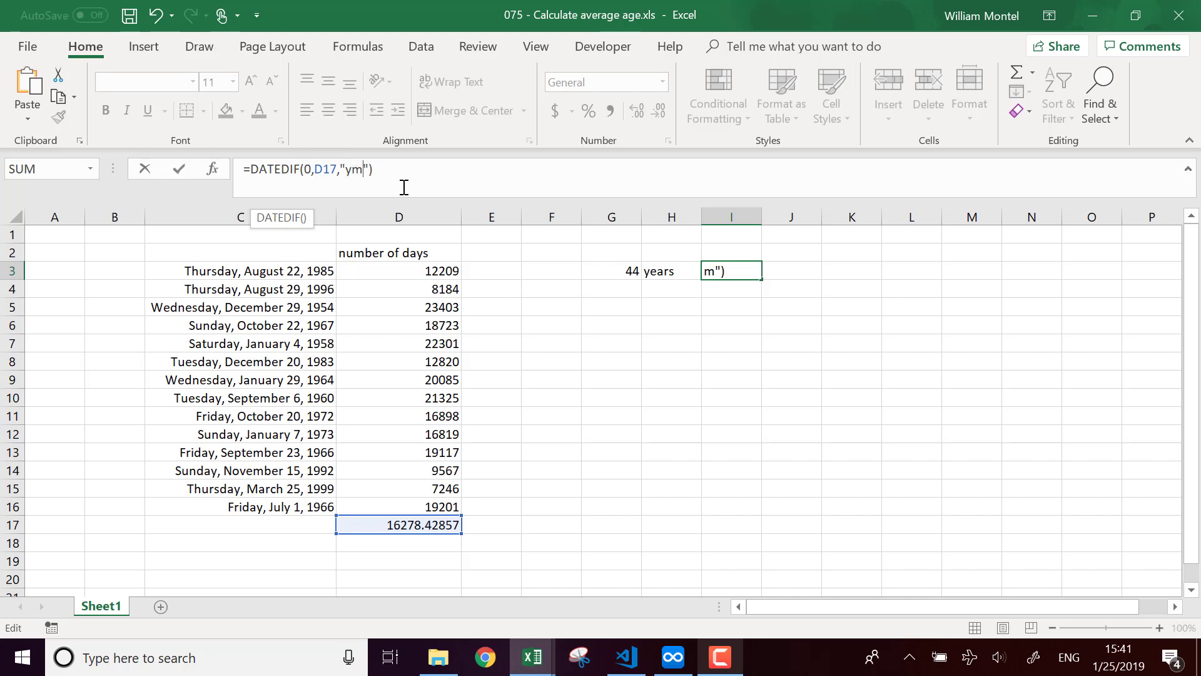
{"action": "key", "text": "Return"}
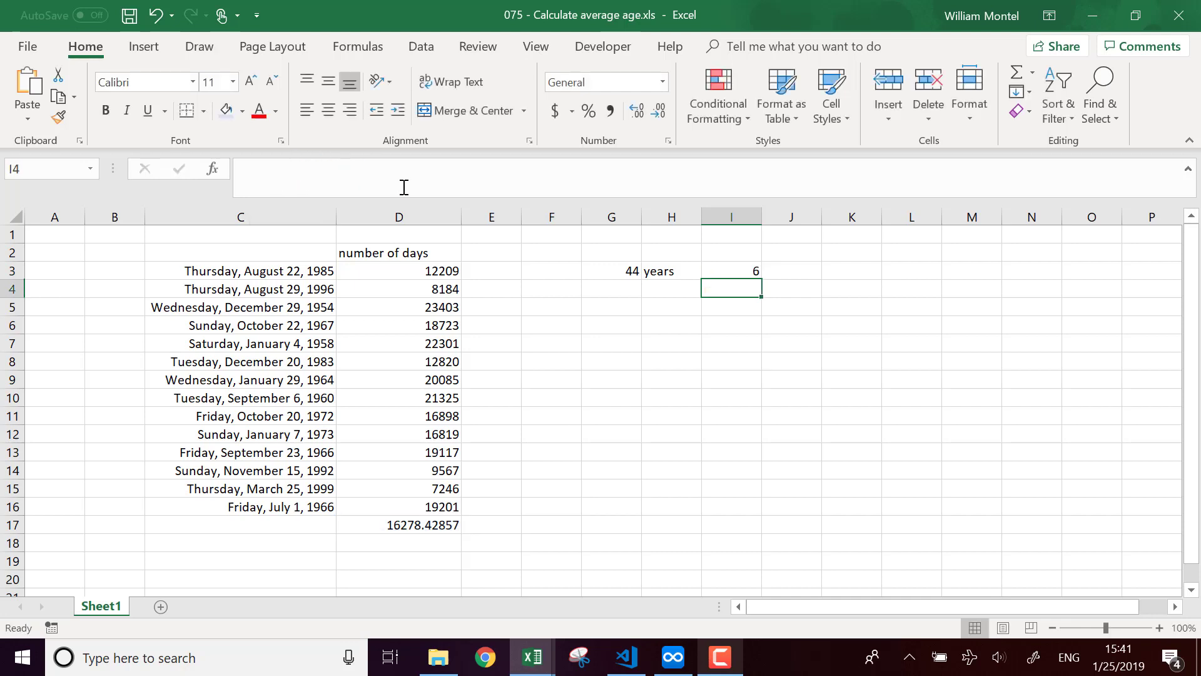
- Label the months result with 'months' in J3
{"action": "left_click", "coordinate": [631, 271]}
{"action": "left_click", "coordinate": [756, 270]}
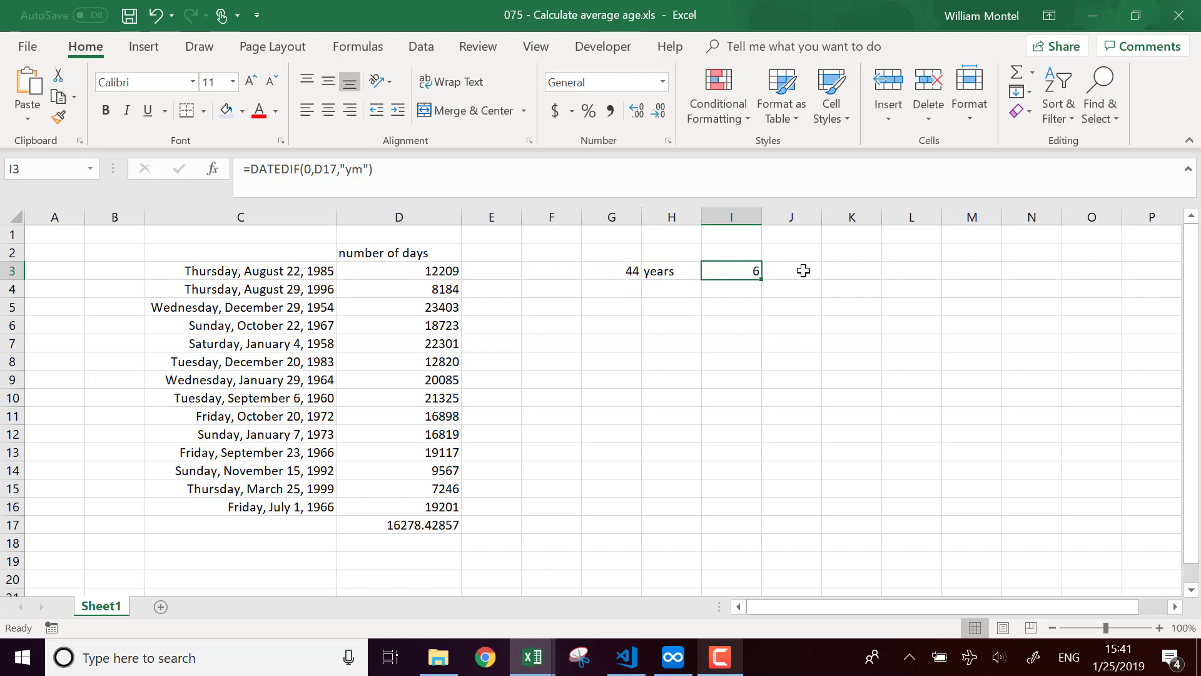
{"action": "key", "text": "Left"}
{"action": "key", "text": "Down"}
{"action": "key", "text": "Down"}
{"action": "key", "text": "Down"}
{"action": "key", "text": "Down"}
{"action": "key", "text": "Down"}
{"action": "key", "text": "Down"}
{"action": "key", "text": "Up"}
{"action": "key", "text": "Up"}
{"action": "key", "text": "Up"}
{"action": "key", "text": "Up"}
{"action": "key", "text": "Up"}
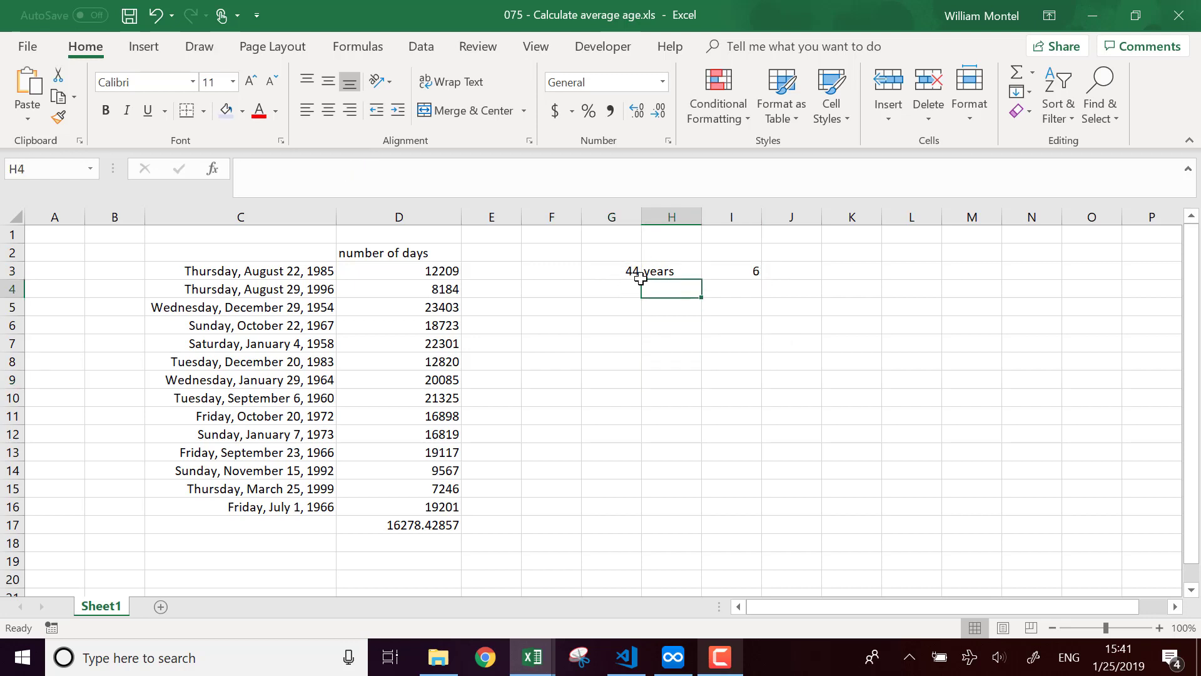
{"action": "left_click_drag", "start_coordinate": [635, 273], "coordinate": [694, 271]}
{"action": "left_click", "coordinate": [796, 274]}
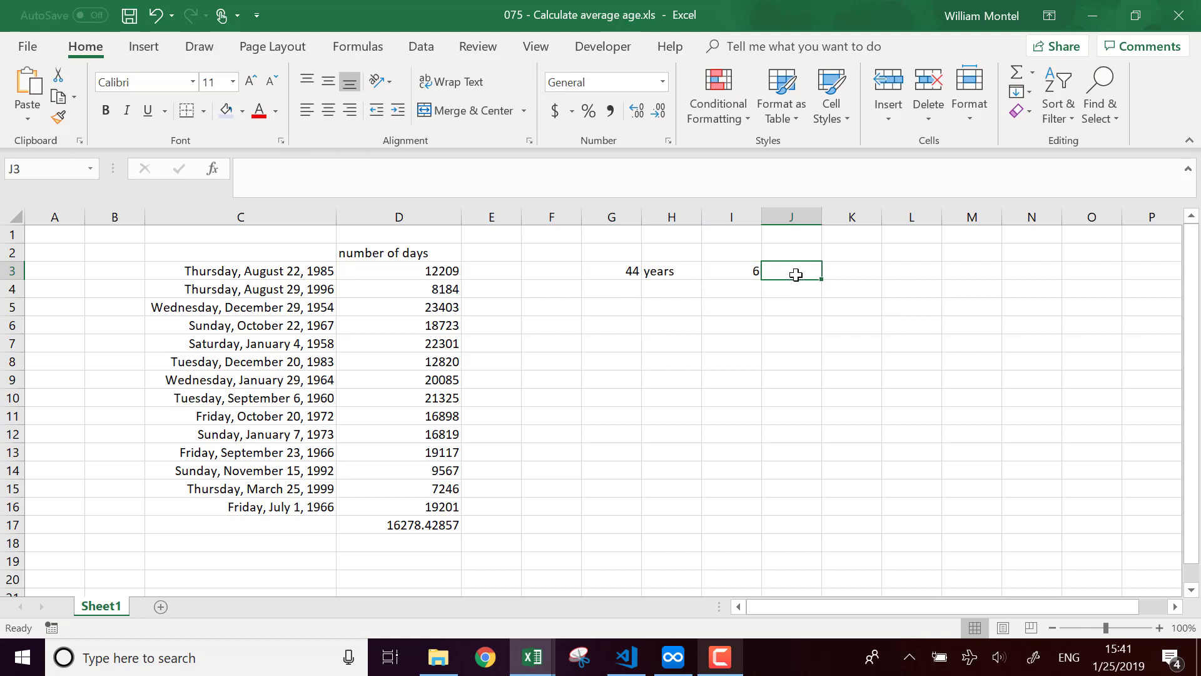
{"action": "type", "text": "mon"}
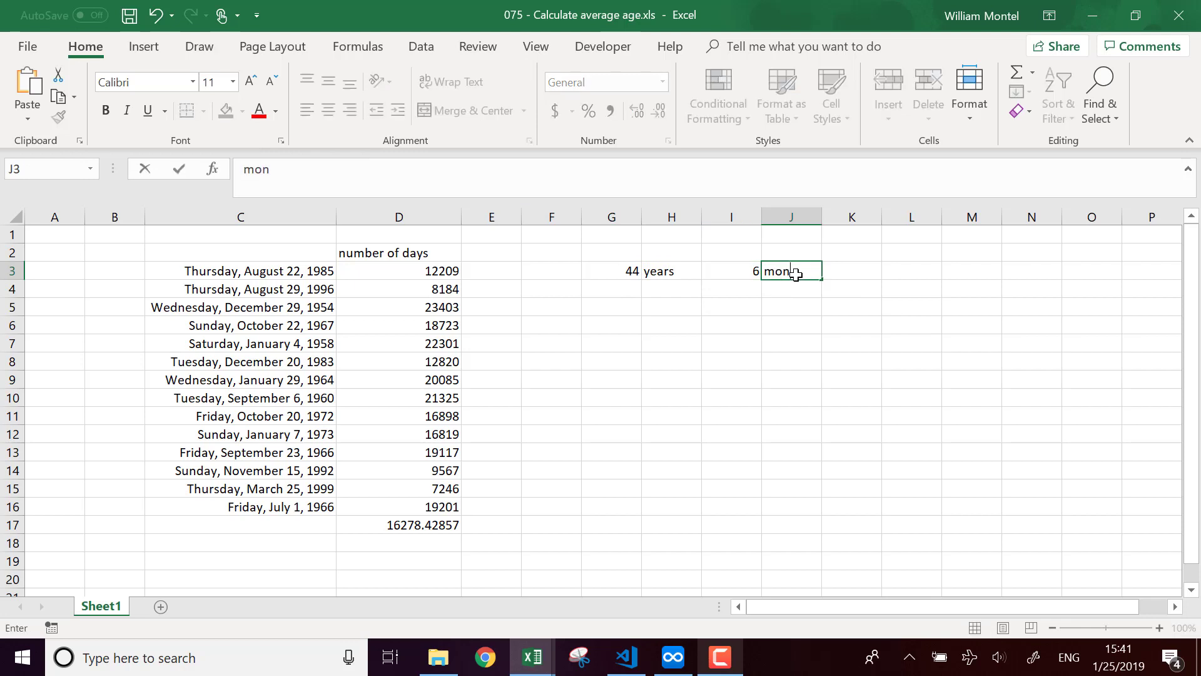
{"action": "type", "text": "ths"}
{"action": "key", "text": "Return"}
{"action": "left_click", "coordinate": [851, 275]}
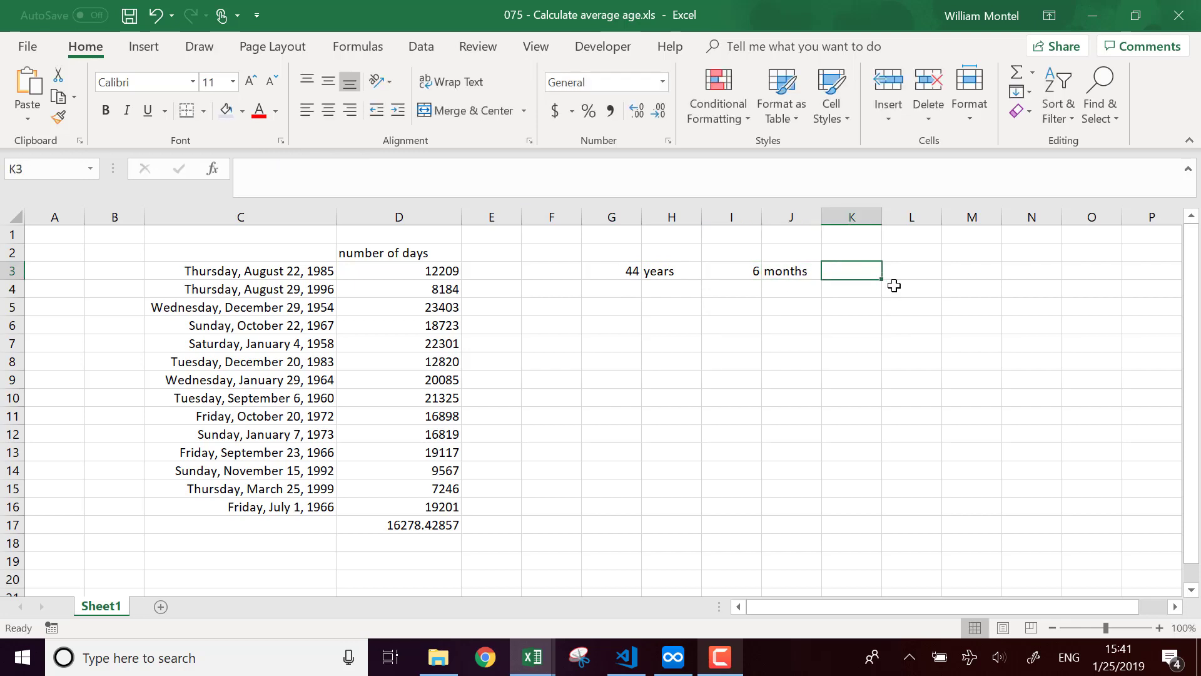
{"action": "left_click", "coordinate": [791, 278]}
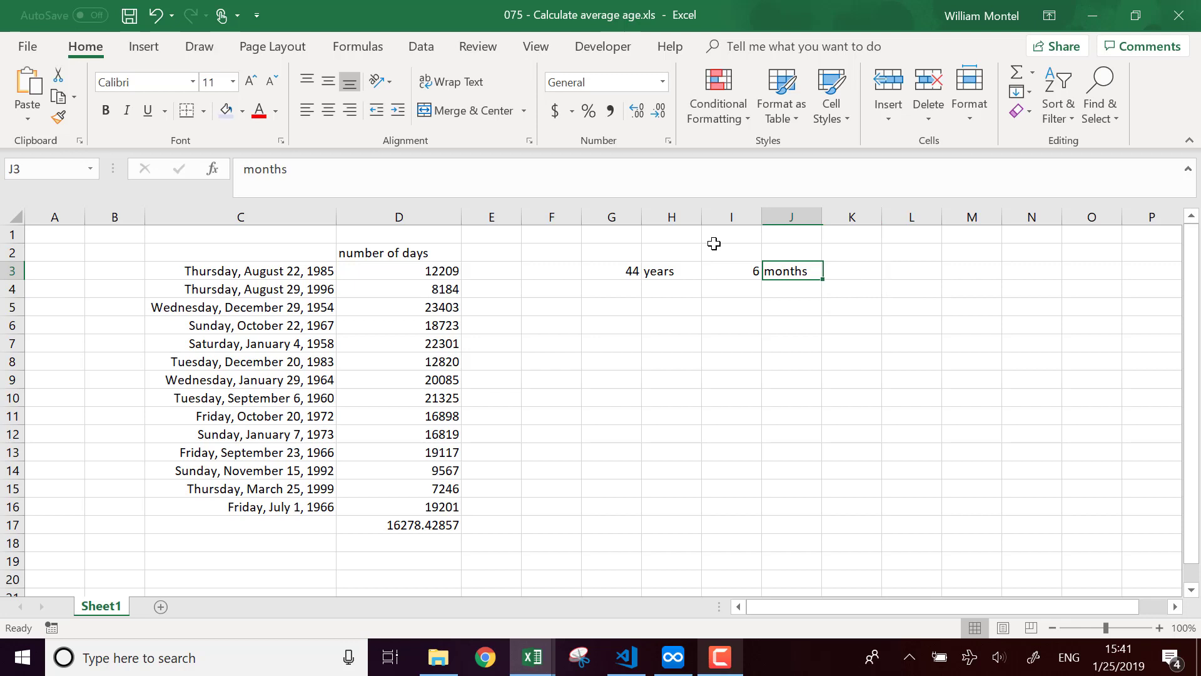
- Paste the DATEDIF formula into K3 with unit "md", giving 25 days
{"action": "left_click", "coordinate": [736, 275]}
{"action": "left_click_drag", "start_coordinate": [415, 170], "coordinate": [244, 169]}
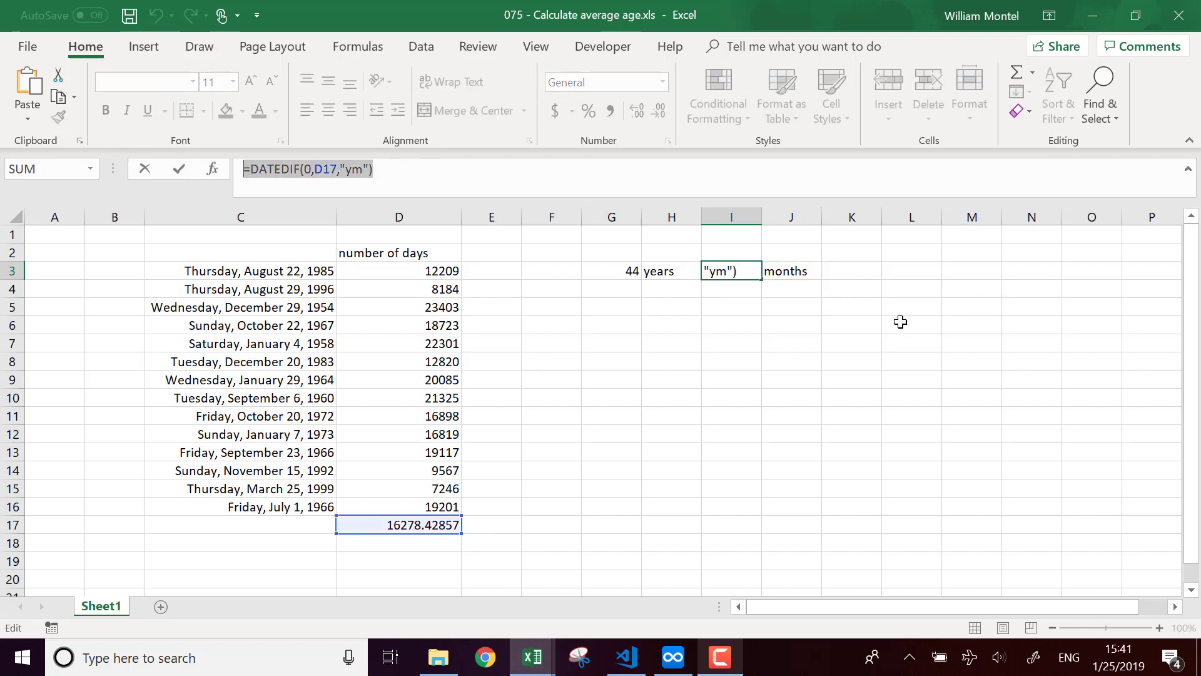
{"action": "key", "text": "Escape"}
{"action": "left_click", "coordinate": [841, 272]}
{"action": "left_click", "coordinate": [380, 184]}
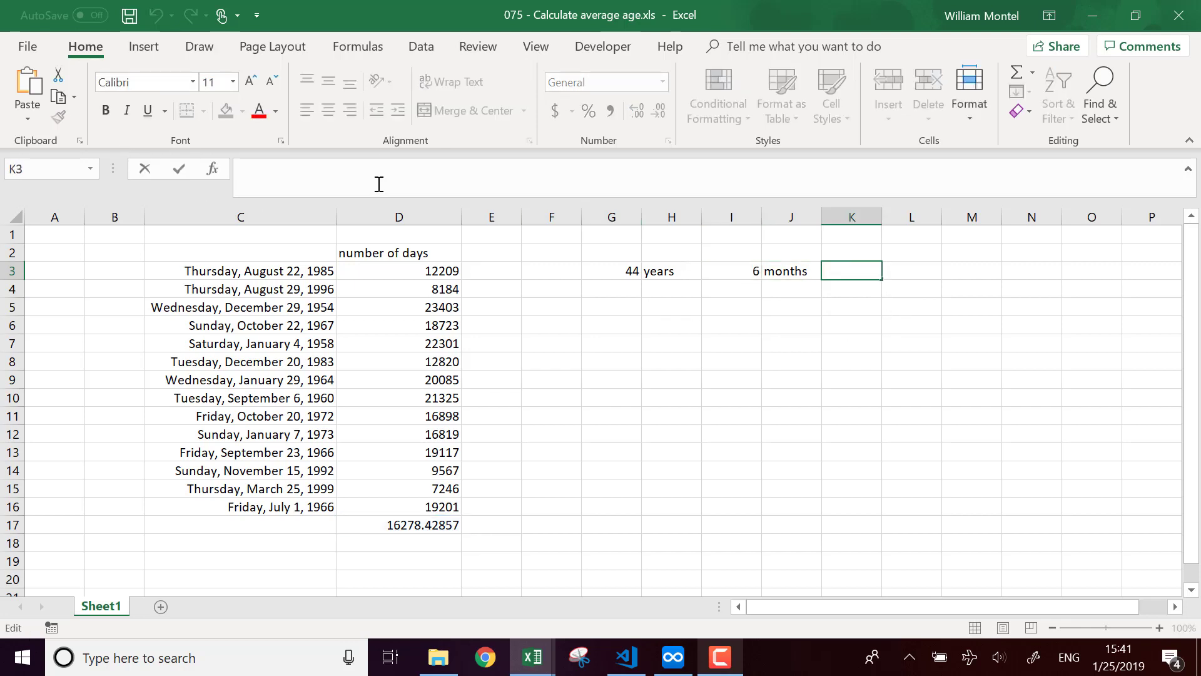
{"action": "key", "text": "ctrl+v"}
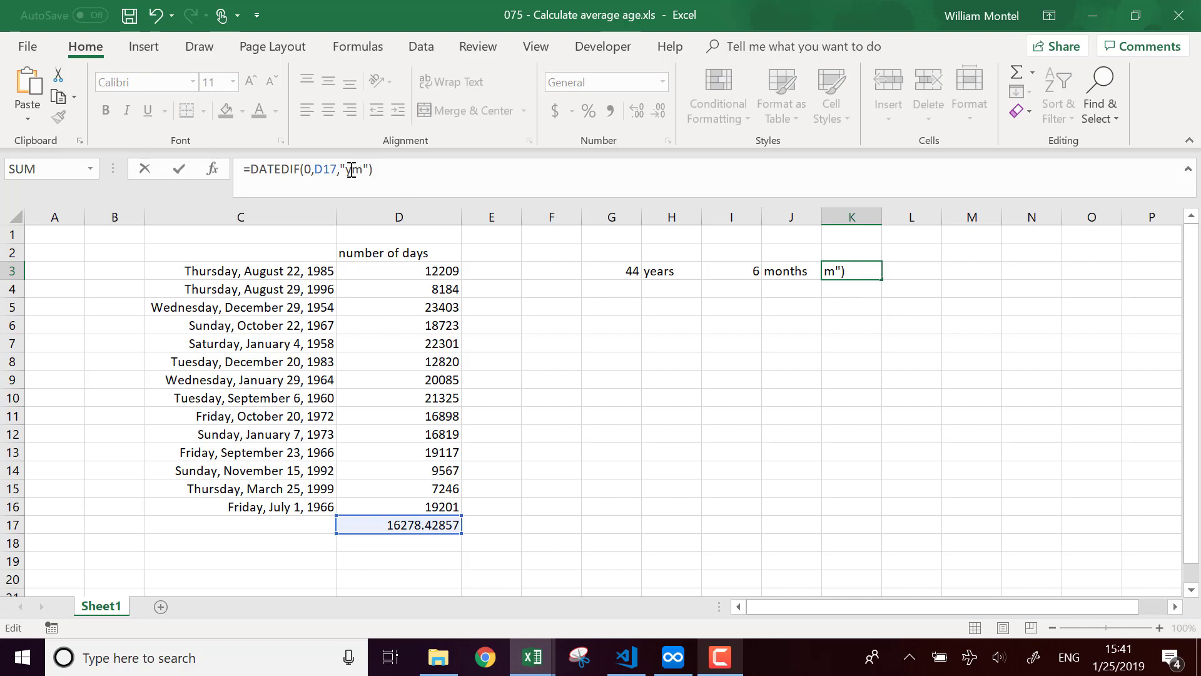
{"action": "left_click_drag", "start_coordinate": [362, 169], "coordinate": [346, 169]}
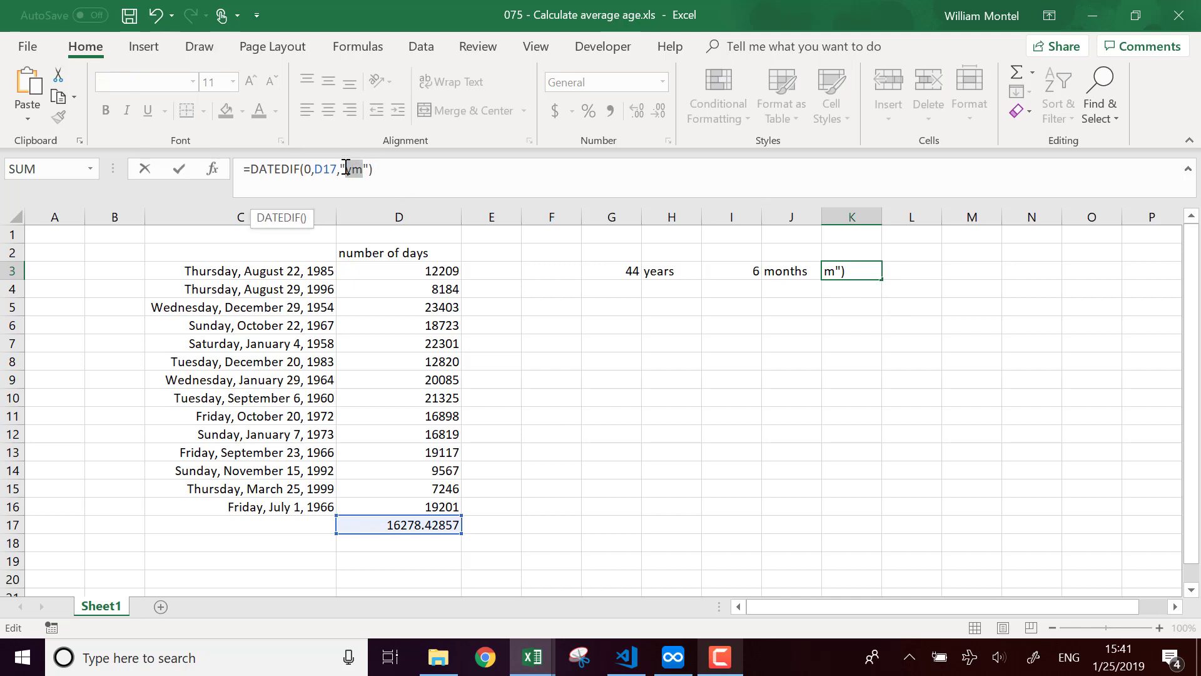
{"action": "type", "text": "md"}
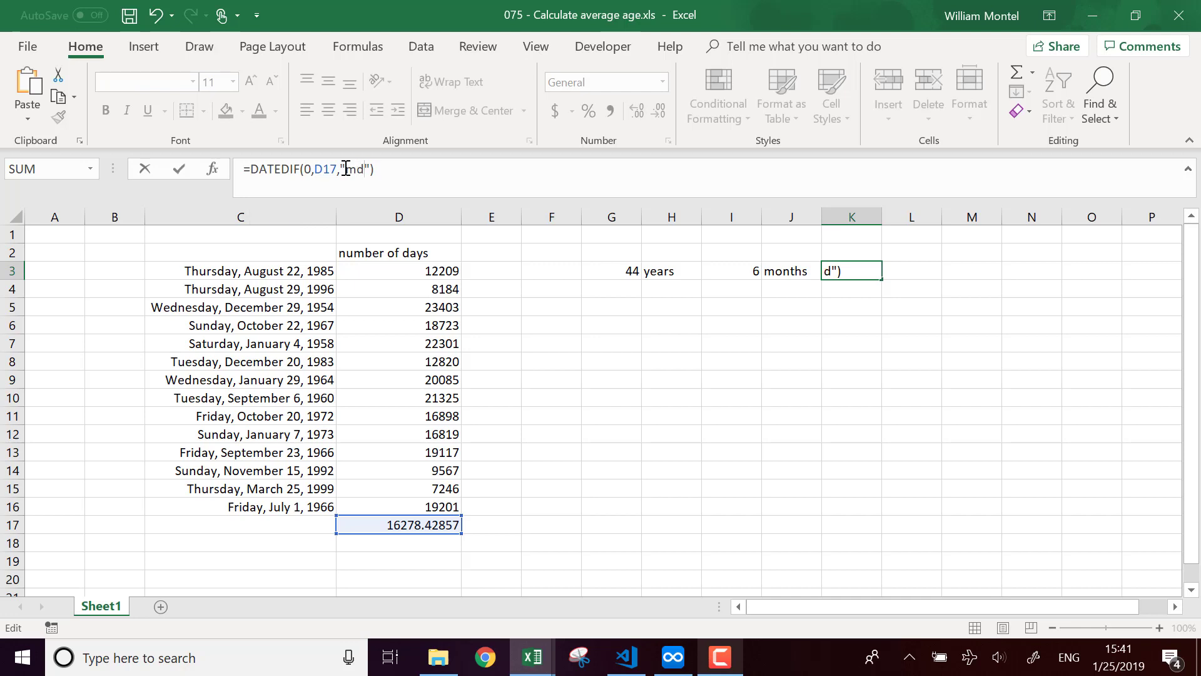
{"action": "key", "text": "Return"}
- Label the days result with 'days' in L3
{"action": "left_click", "coordinate": [639, 273]}
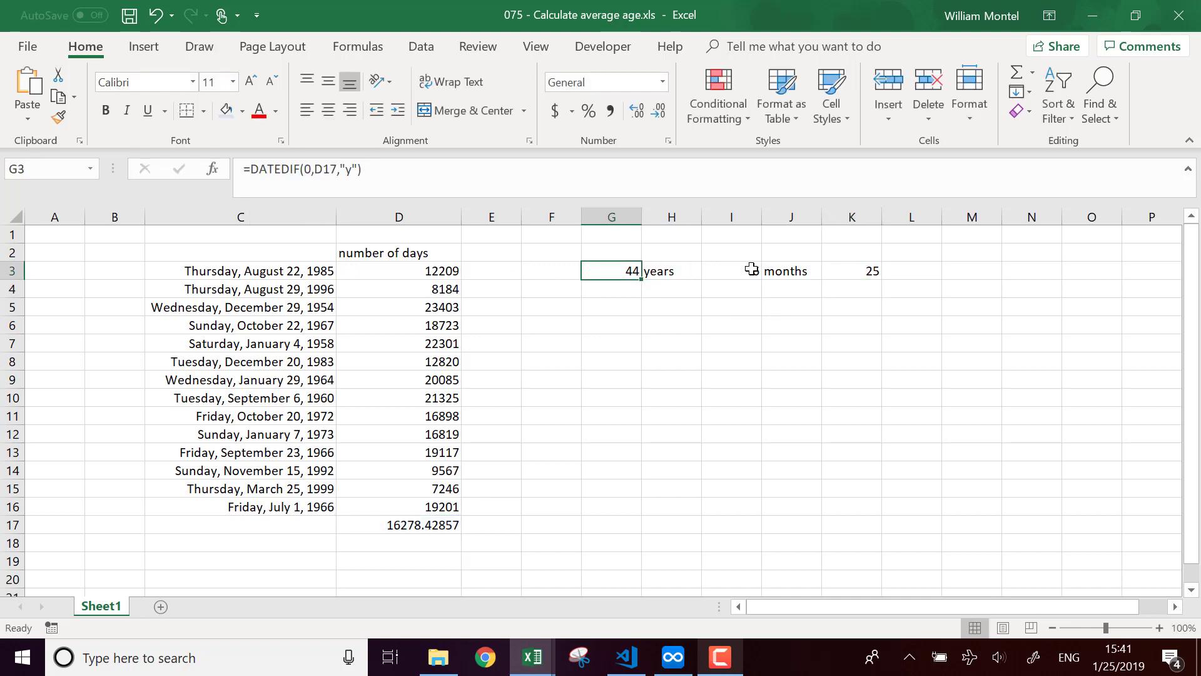
{"action": "left_click", "coordinate": [754, 270]}
{"action": "left_click", "coordinate": [900, 270]}
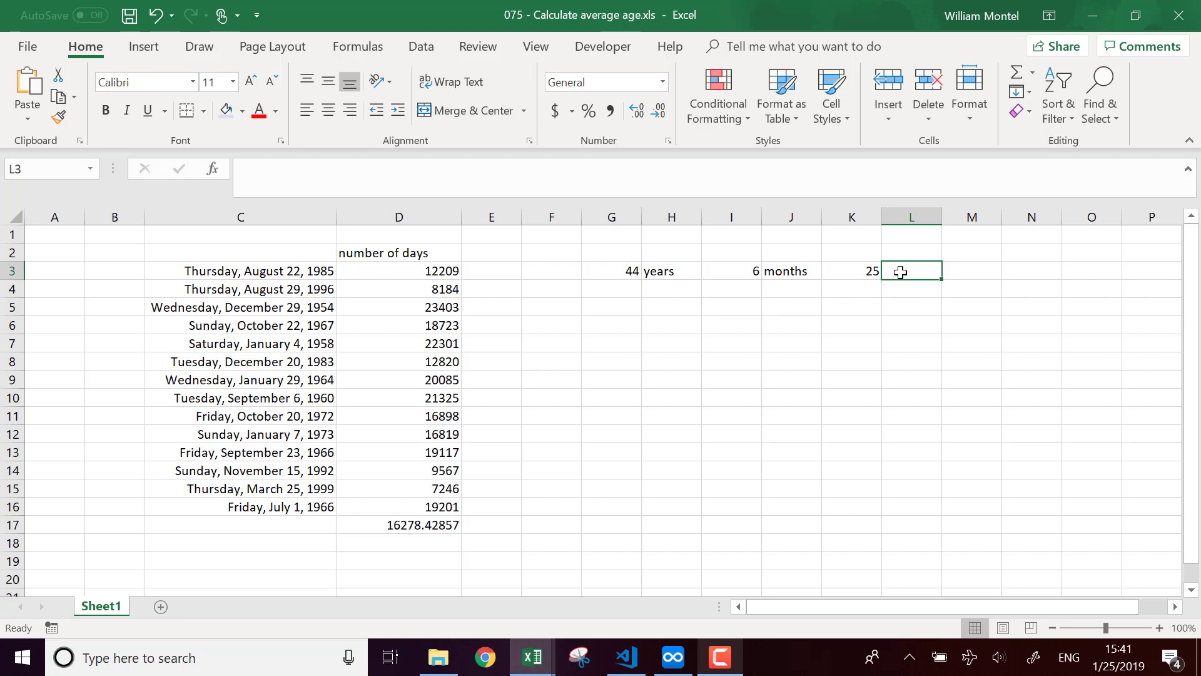
{"action": "type", "text": "da"}
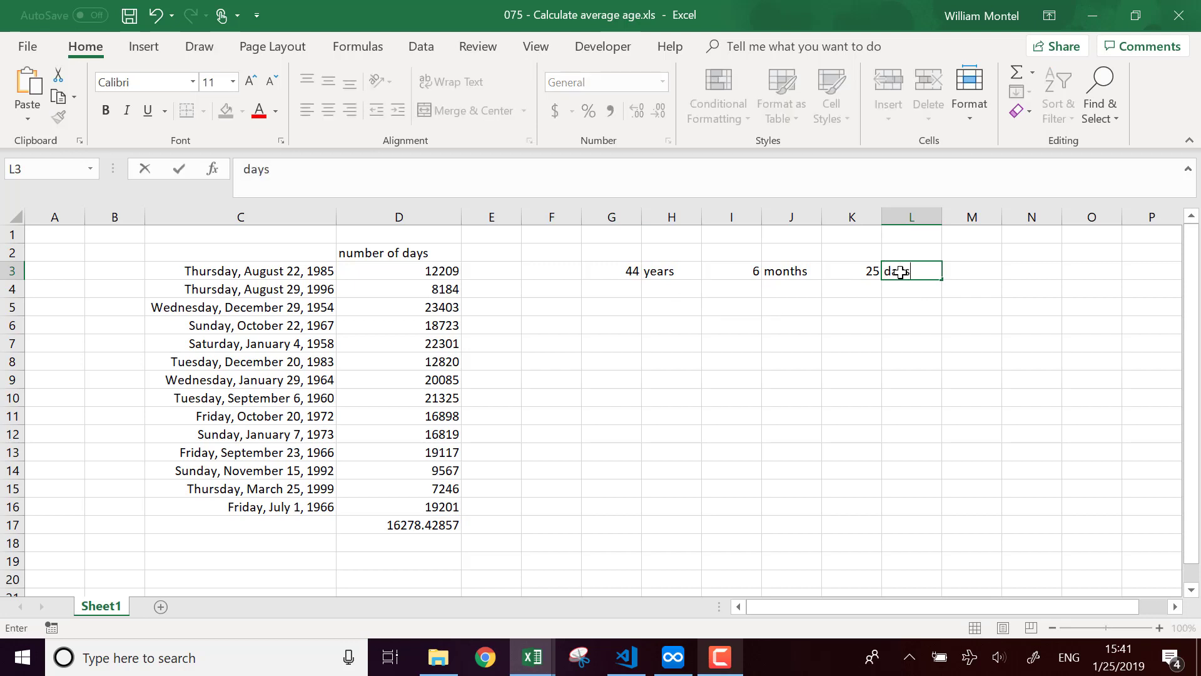
{"action": "type", "text": "ys"}
{"action": "key", "text": "Return"}
- Center-align the age result cells G3 through L3
{"action": "left_click_drag", "start_coordinate": [628, 274], "coordinate": [909, 271]}
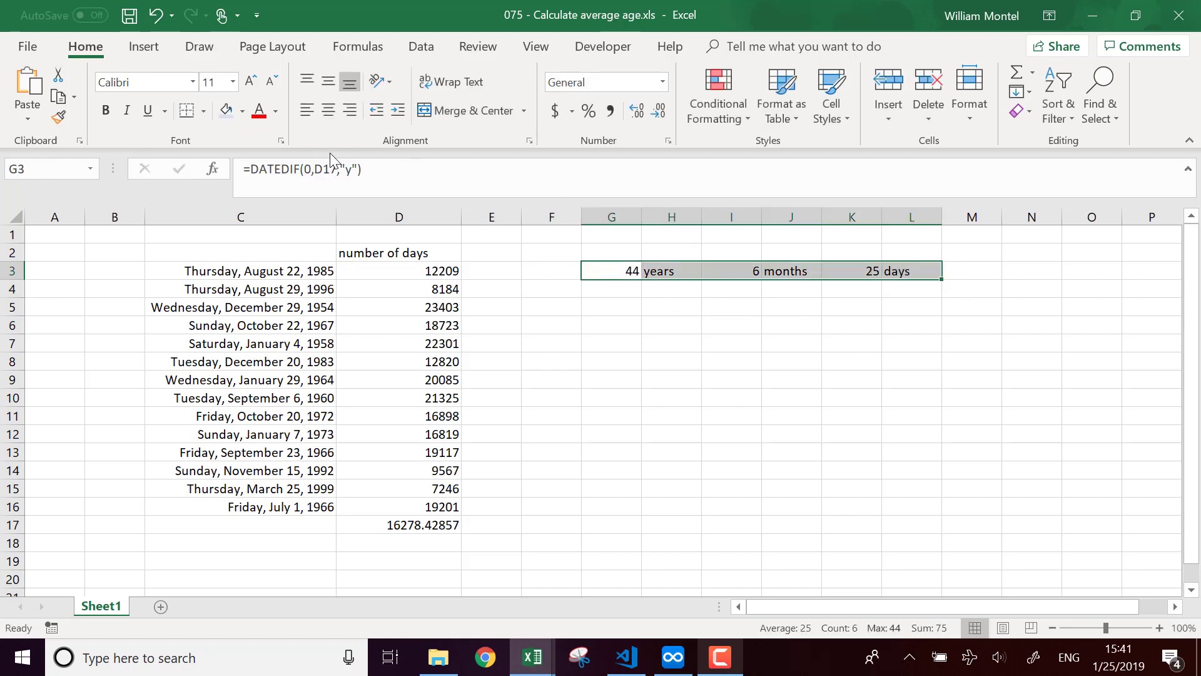
{"action": "left_click", "coordinate": [327, 110]}
{"action": "left_click", "coordinate": [696, 348]}
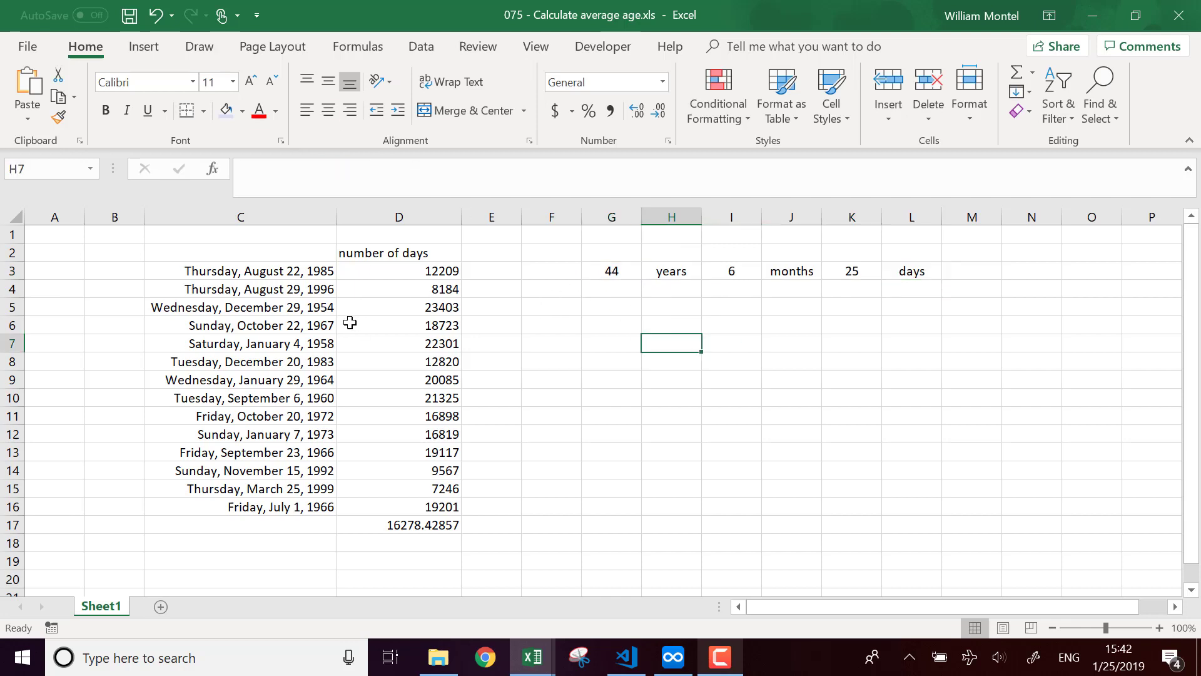
{"action": "left_click_drag", "start_coordinate": [416, 271], "coordinate": [455, 507]}
{"action": "left_click", "coordinate": [724, 441]}
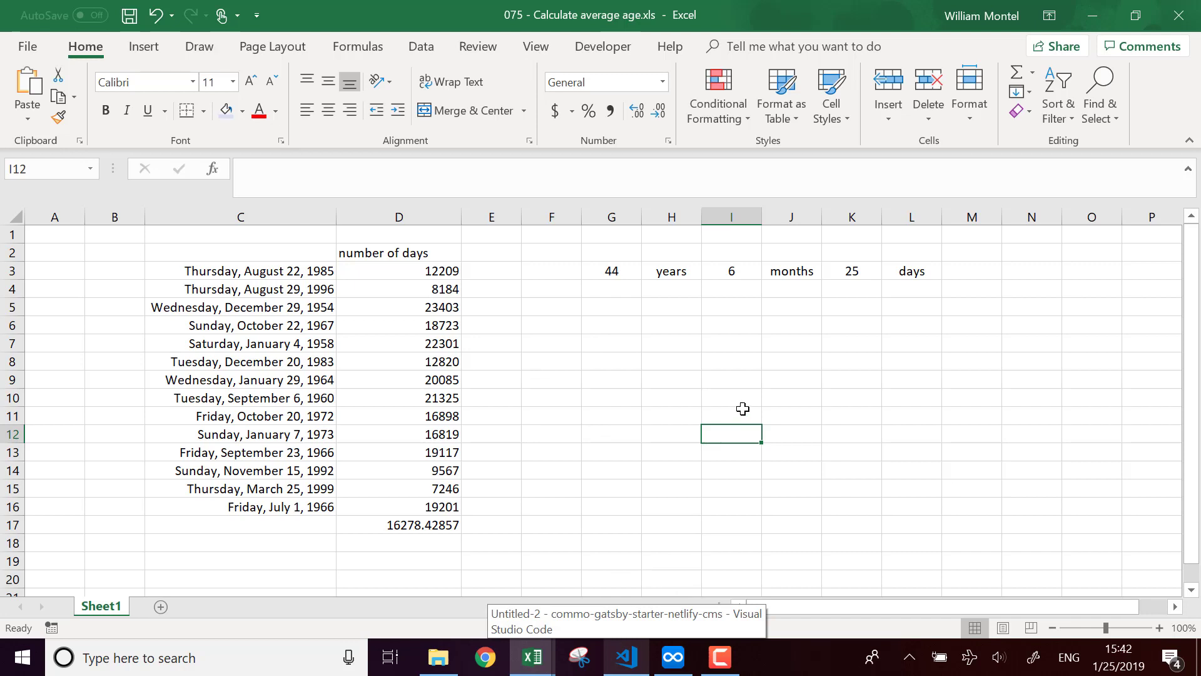
{"action": "left_click", "coordinate": [730, 371]}
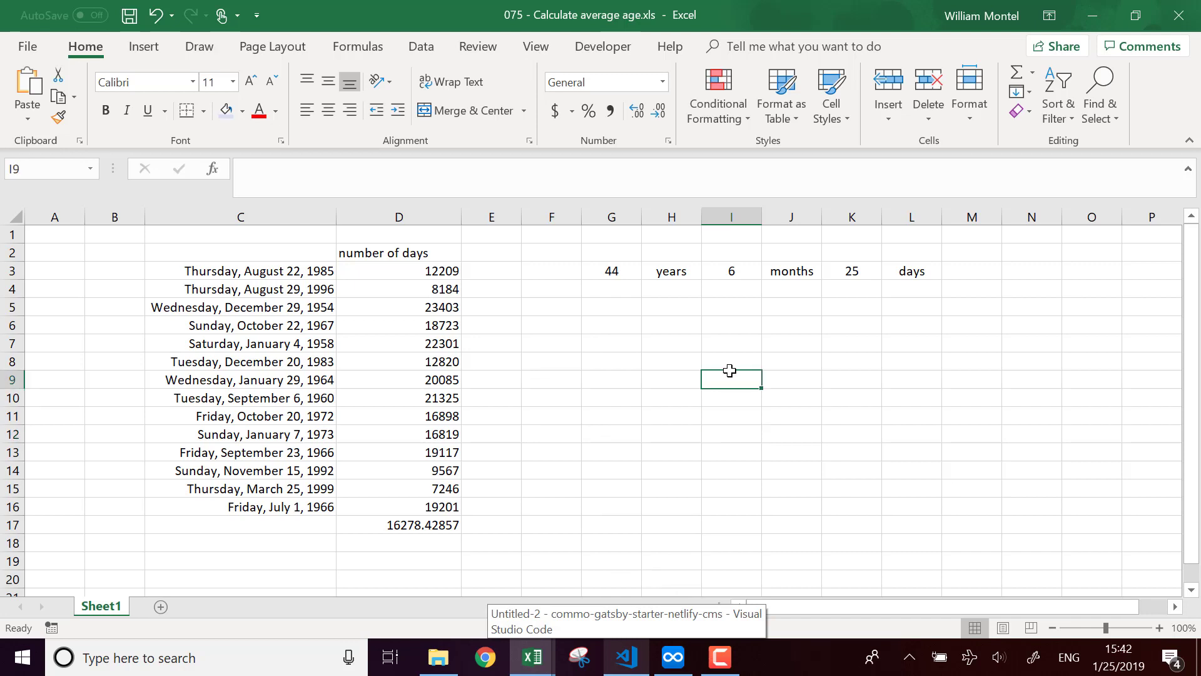
{"action": "left_click", "coordinate": [926, 425]}
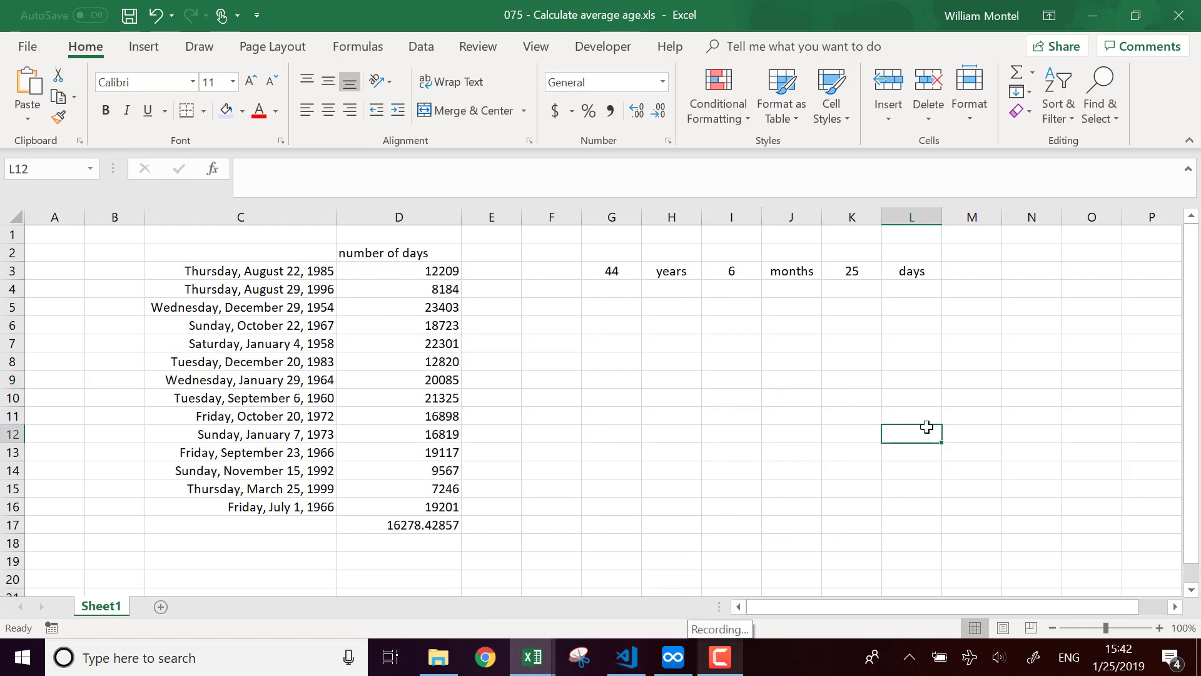